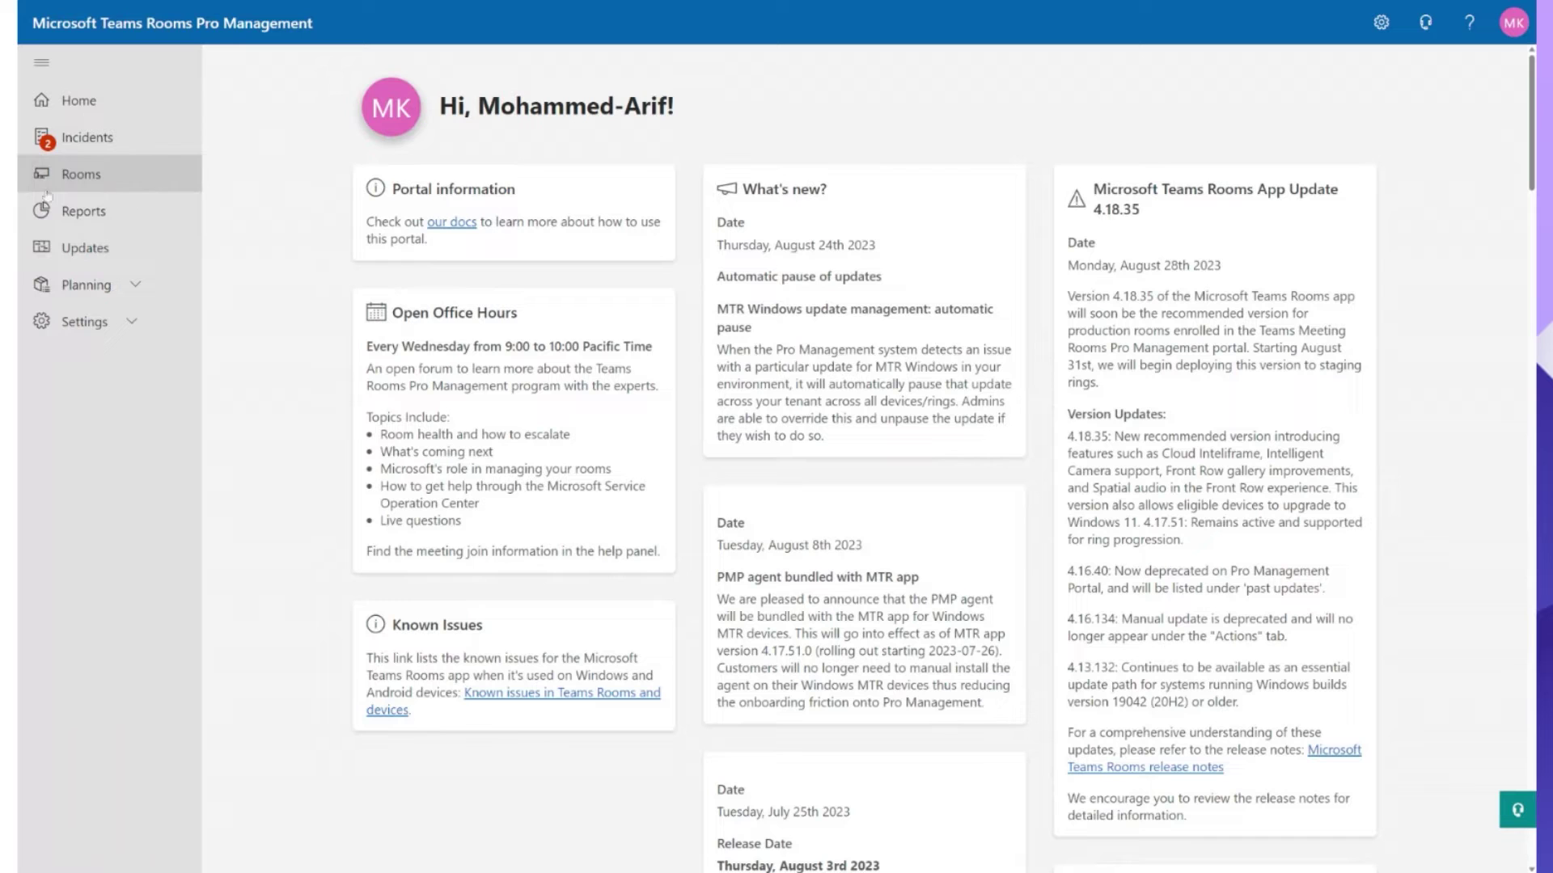
Step: Go to Reports and check the Tickets by Category donut segments, reaching Hardware and peripherals
{"action": "left_click", "coordinate": [77, 217]}
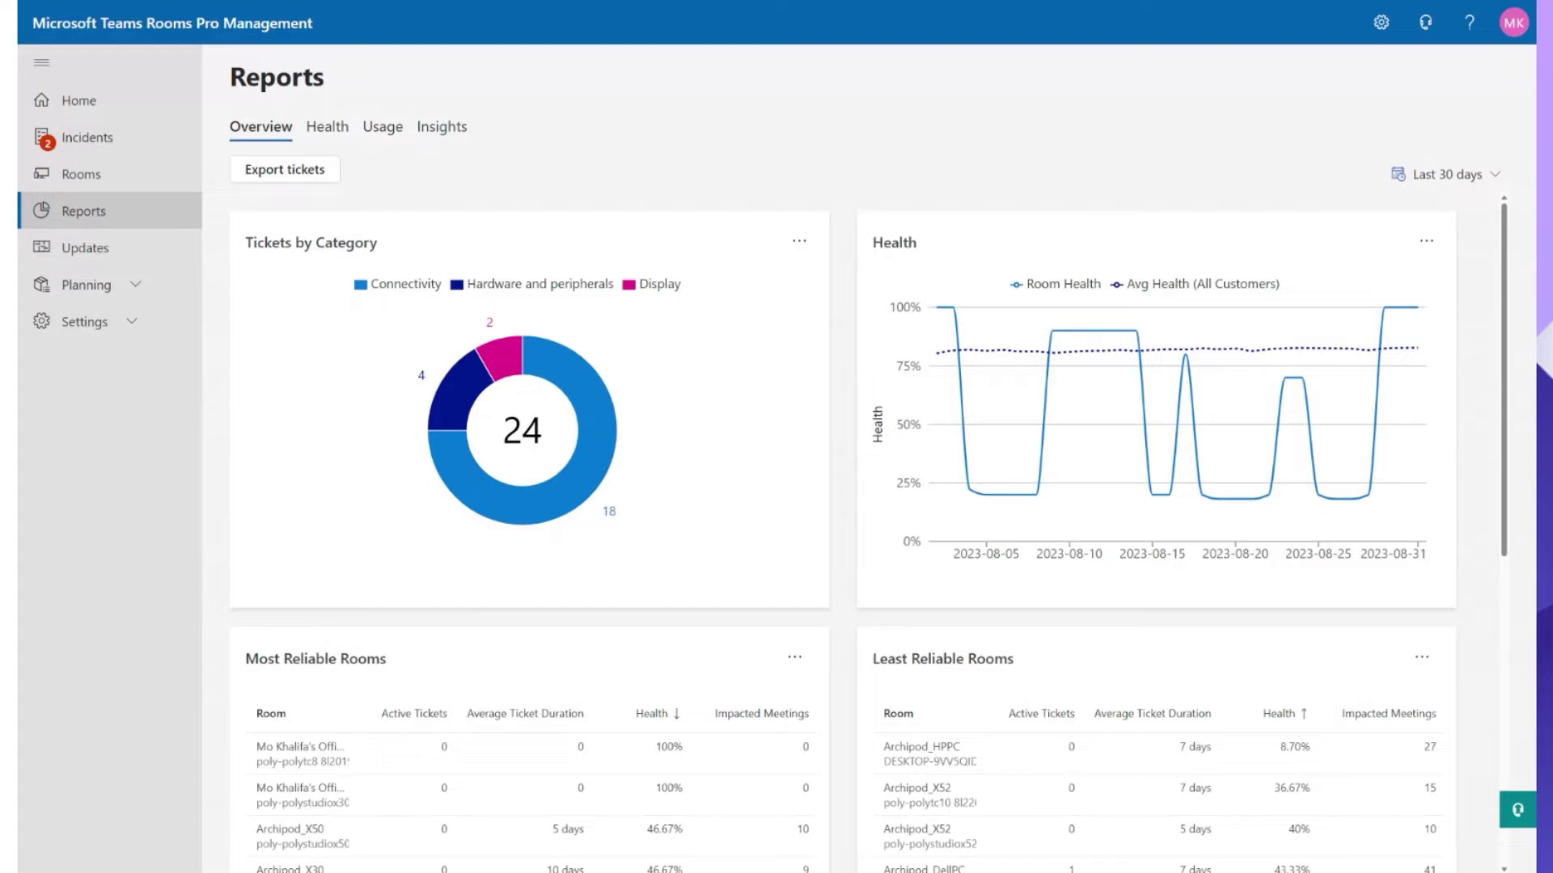
{"action": "scroll", "coordinate": [1447, 226], "scroll_direction": "down", "scroll_amount": 1}
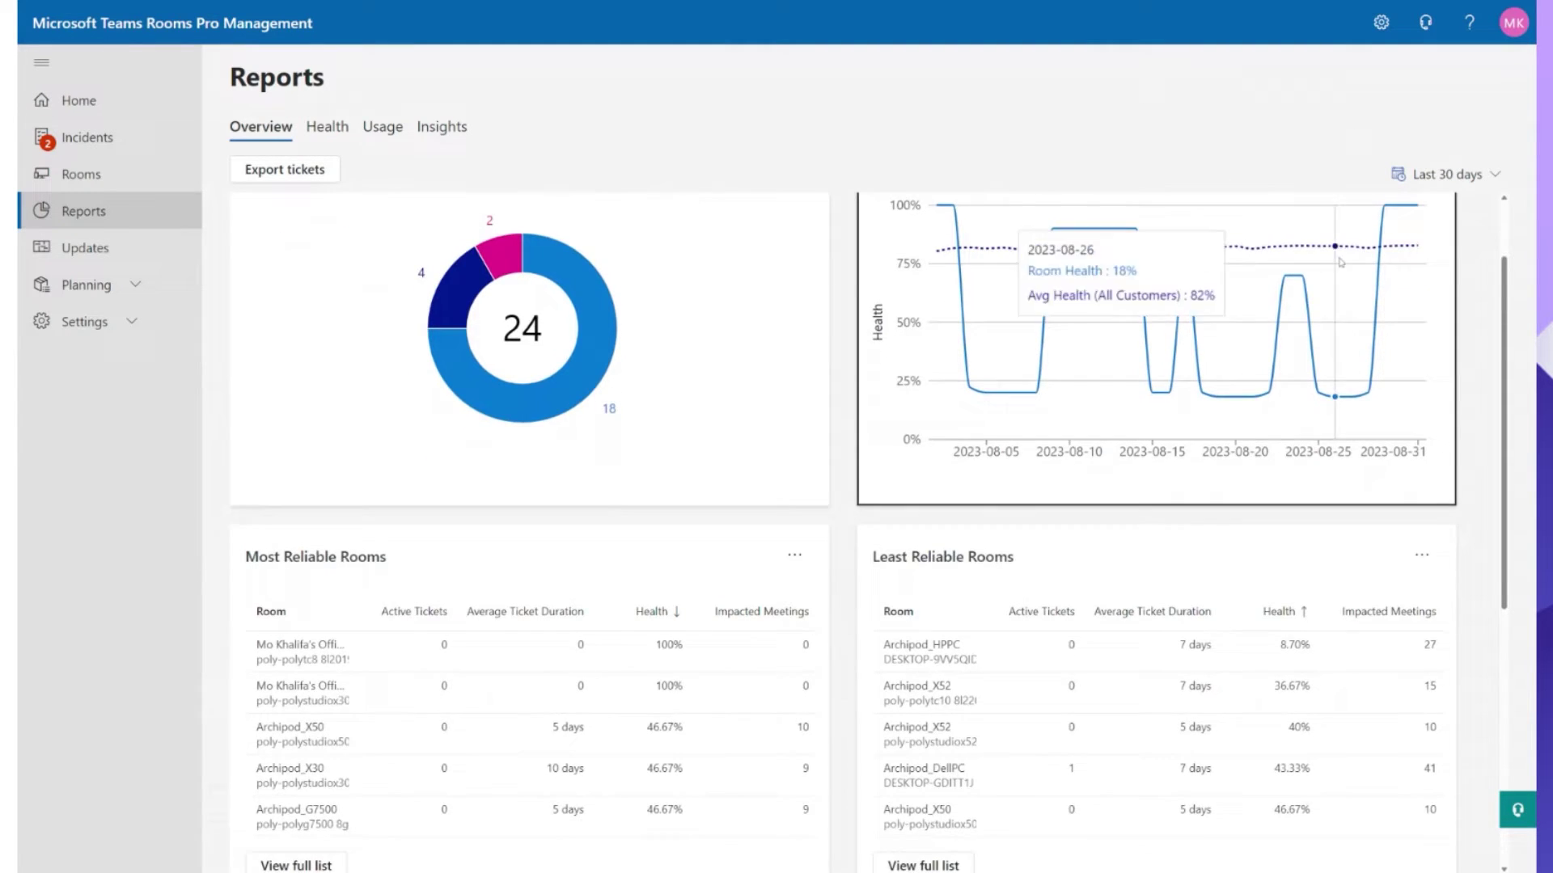
{"action": "scroll", "coordinate": [835, 336], "scroll_direction": "up", "scroll_amount": 1}
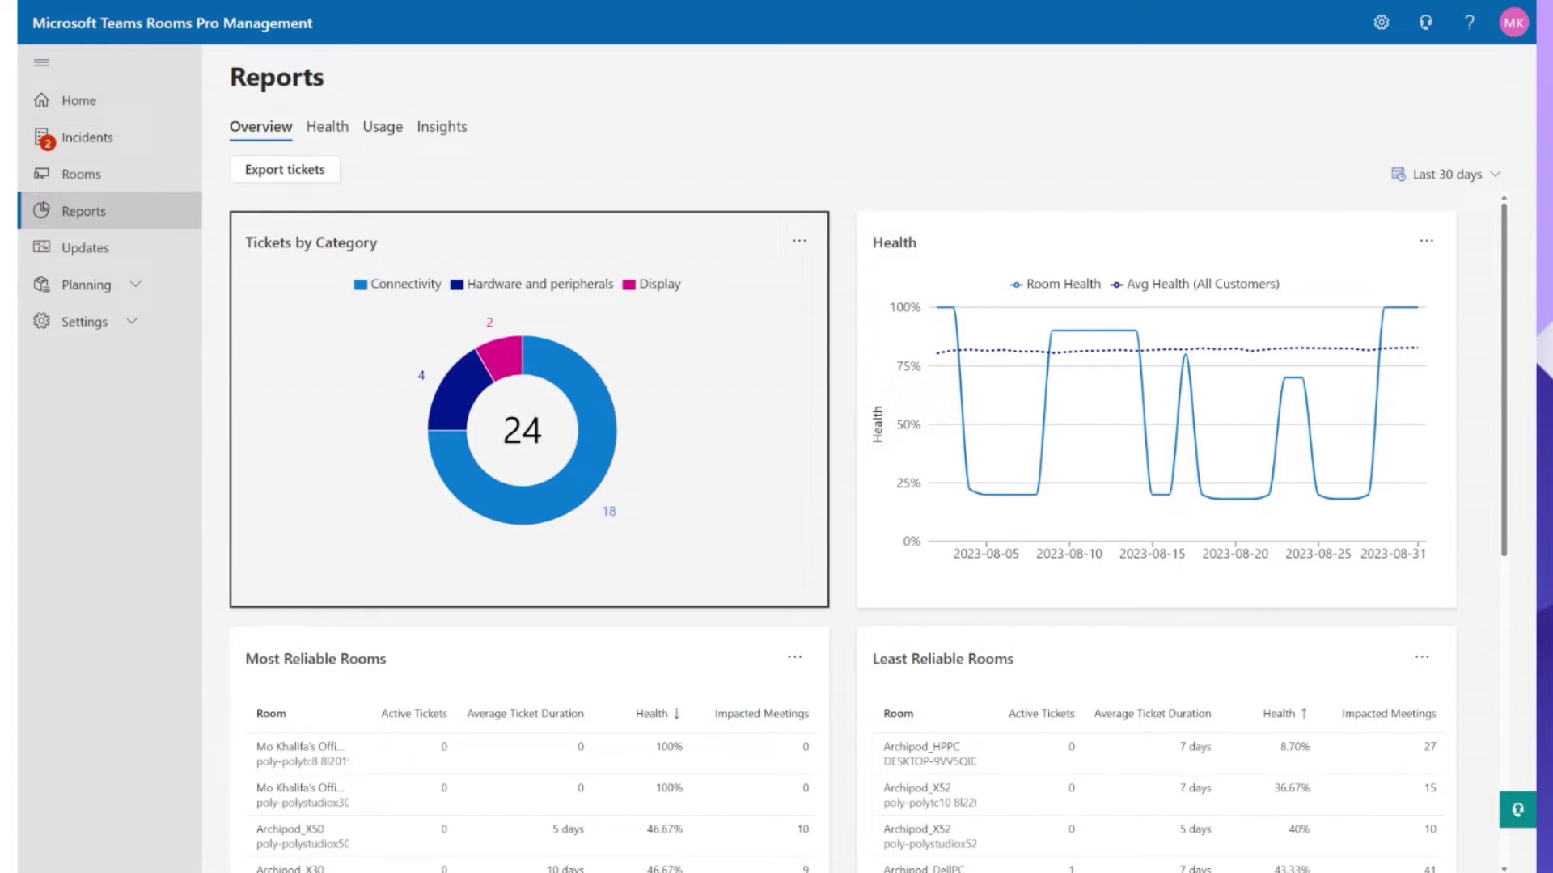
{"action": "mouse_move", "coordinate": [558, 512]}
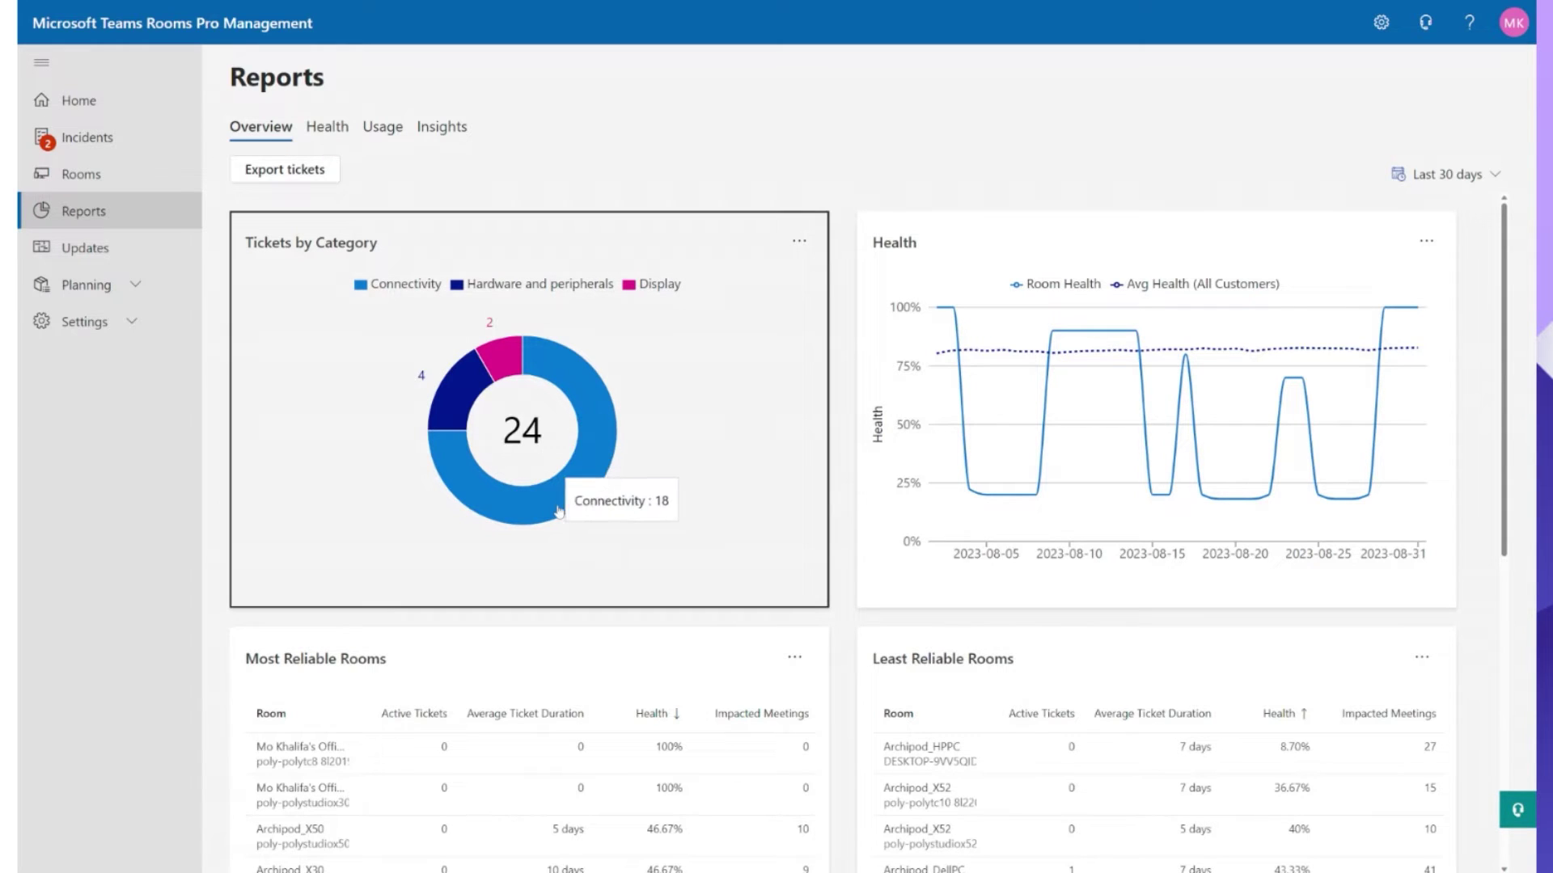
{"action": "mouse_move", "coordinate": [445, 396]}
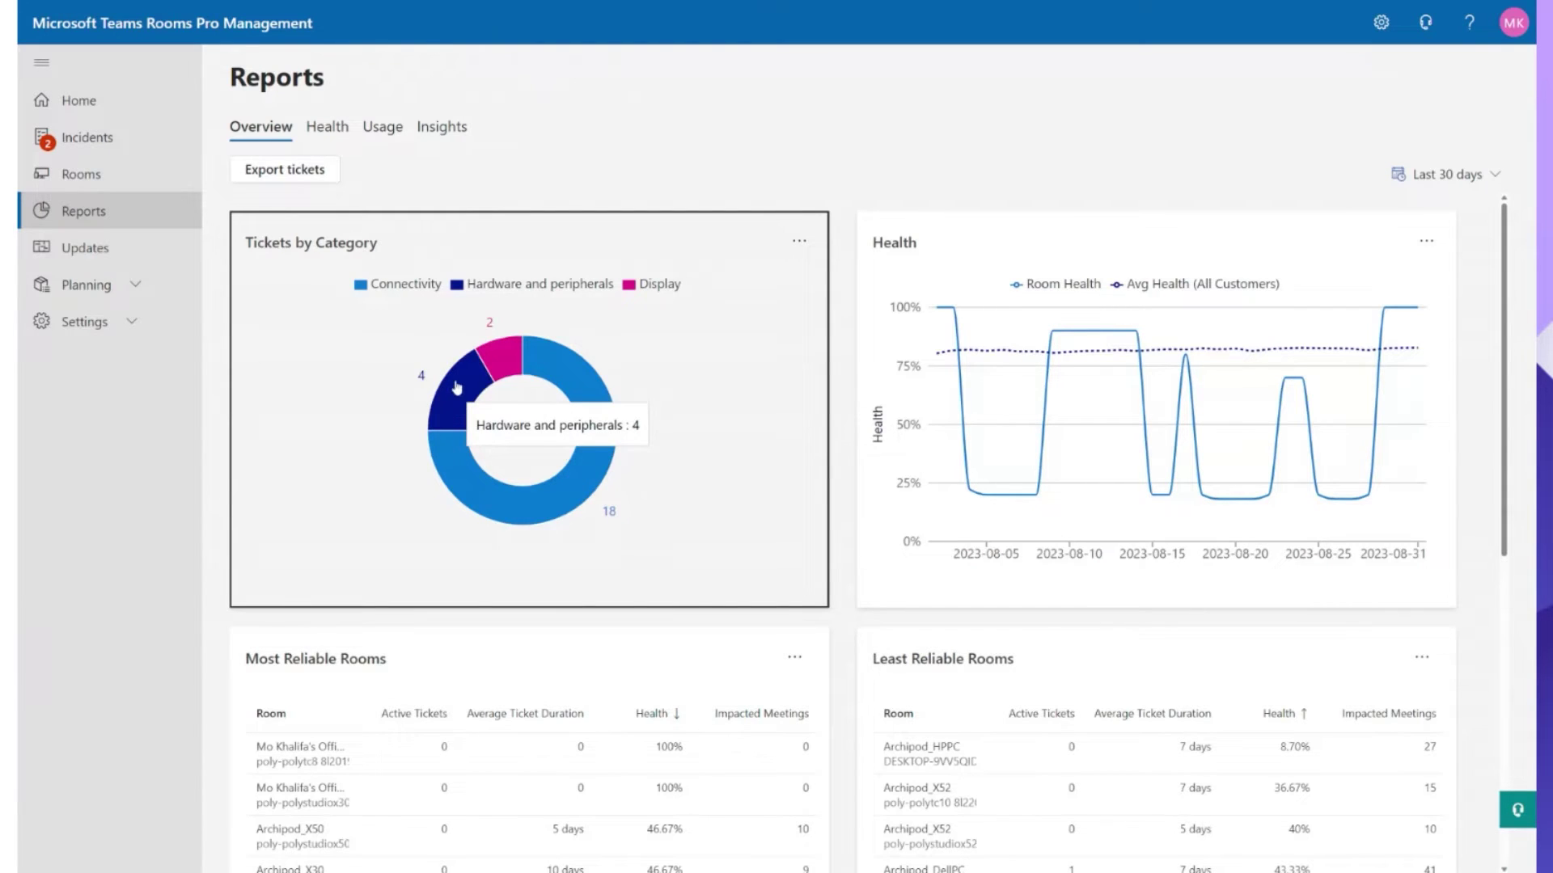
{"action": "mouse_move", "coordinate": [495, 362]}
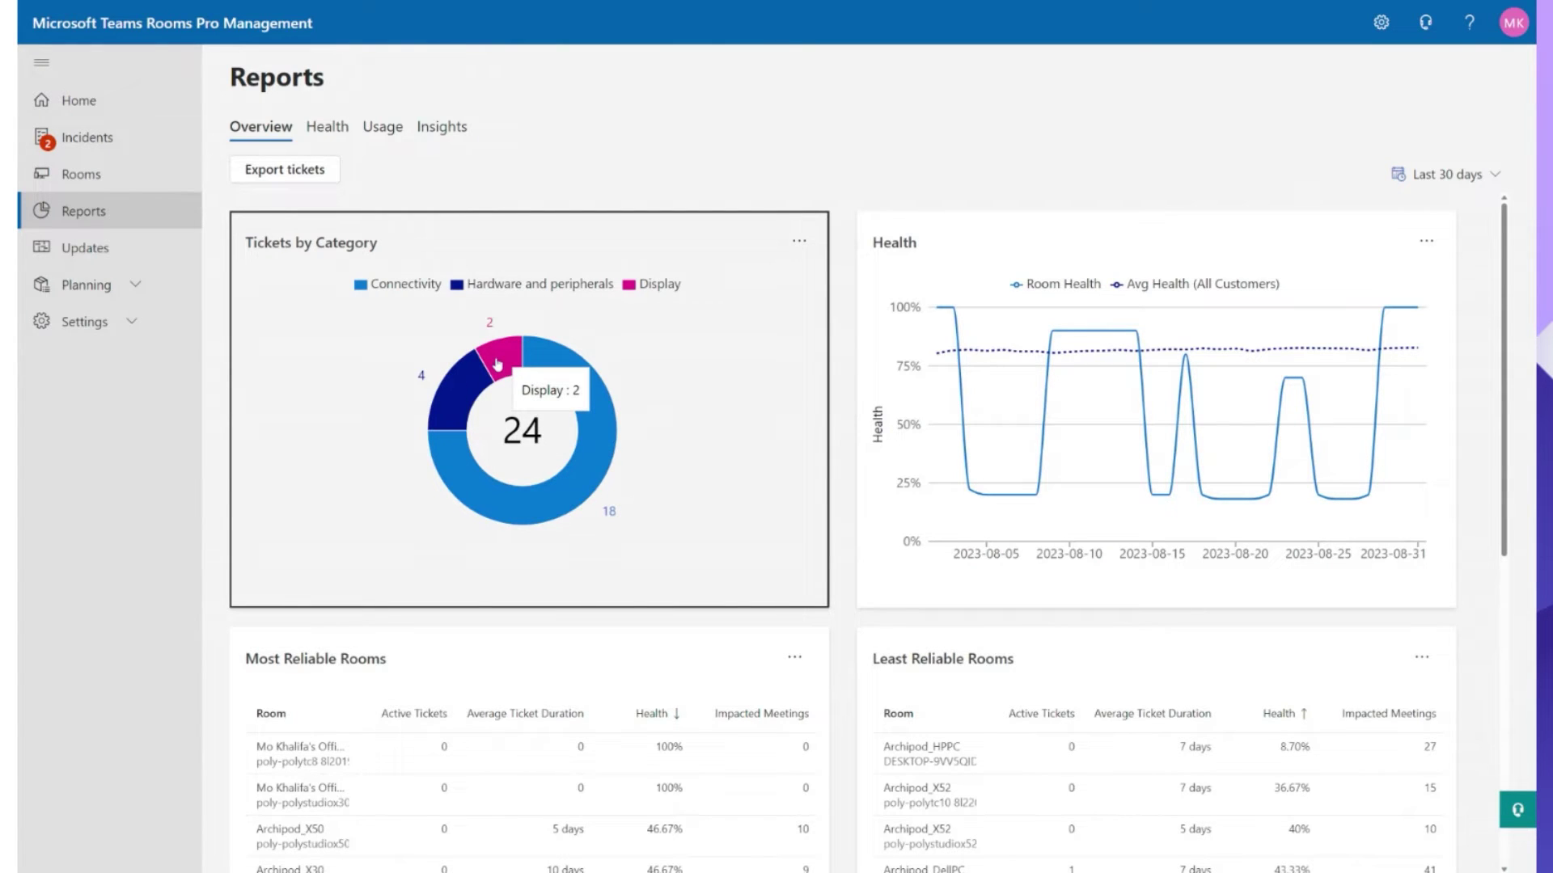
{"action": "left_click", "coordinate": [459, 402]}
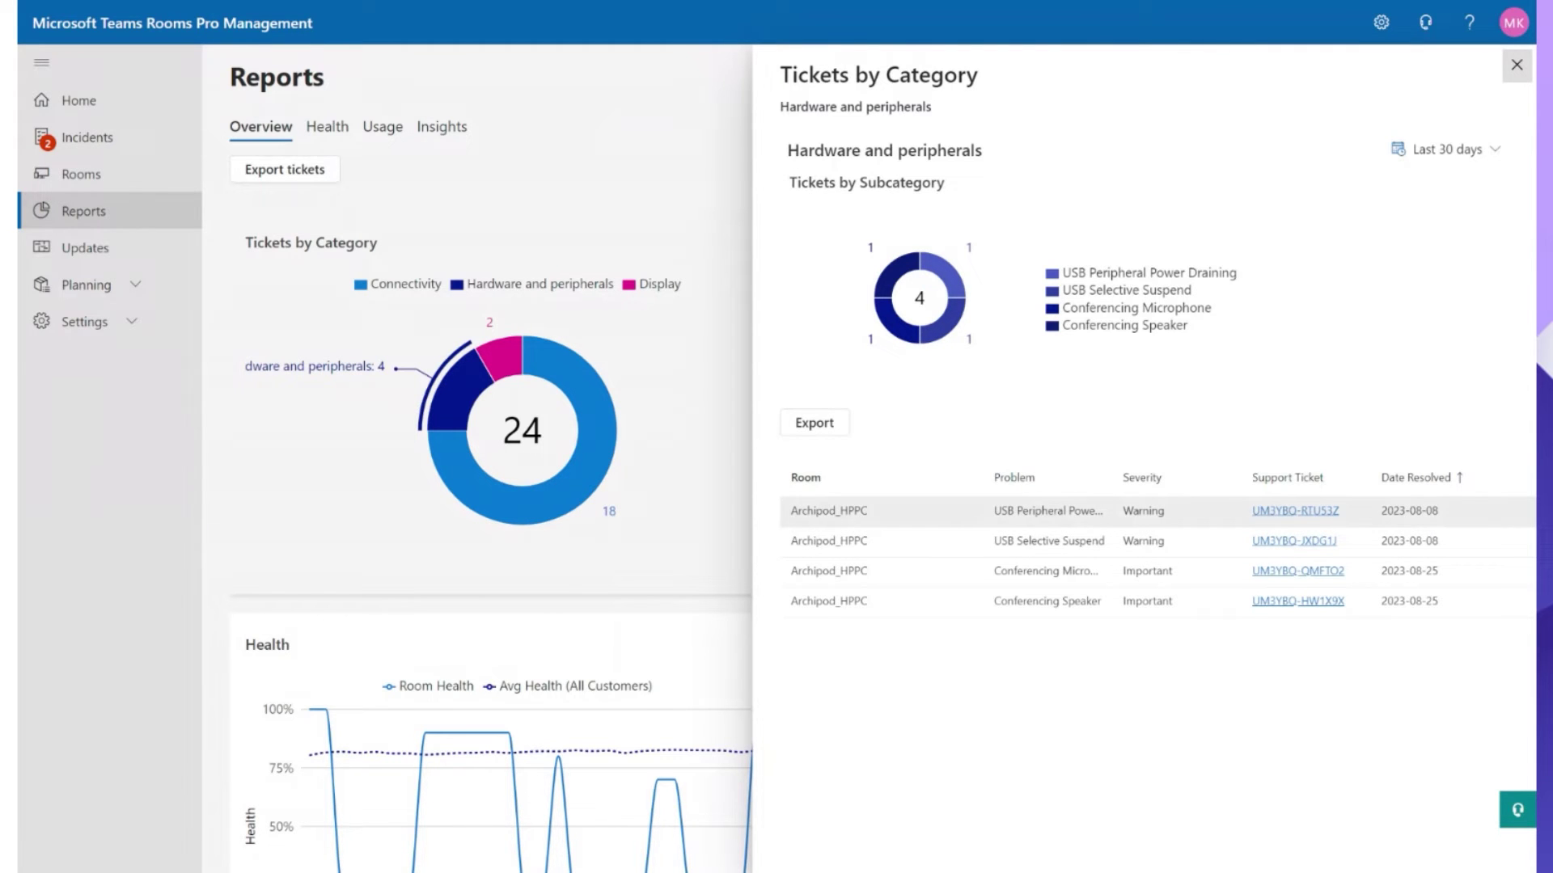
Step: Read the USB Peripheral Power Draining ticket's notes, then open the 18 Connectivity tickets
{"action": "left_click", "coordinate": [1282, 511]}
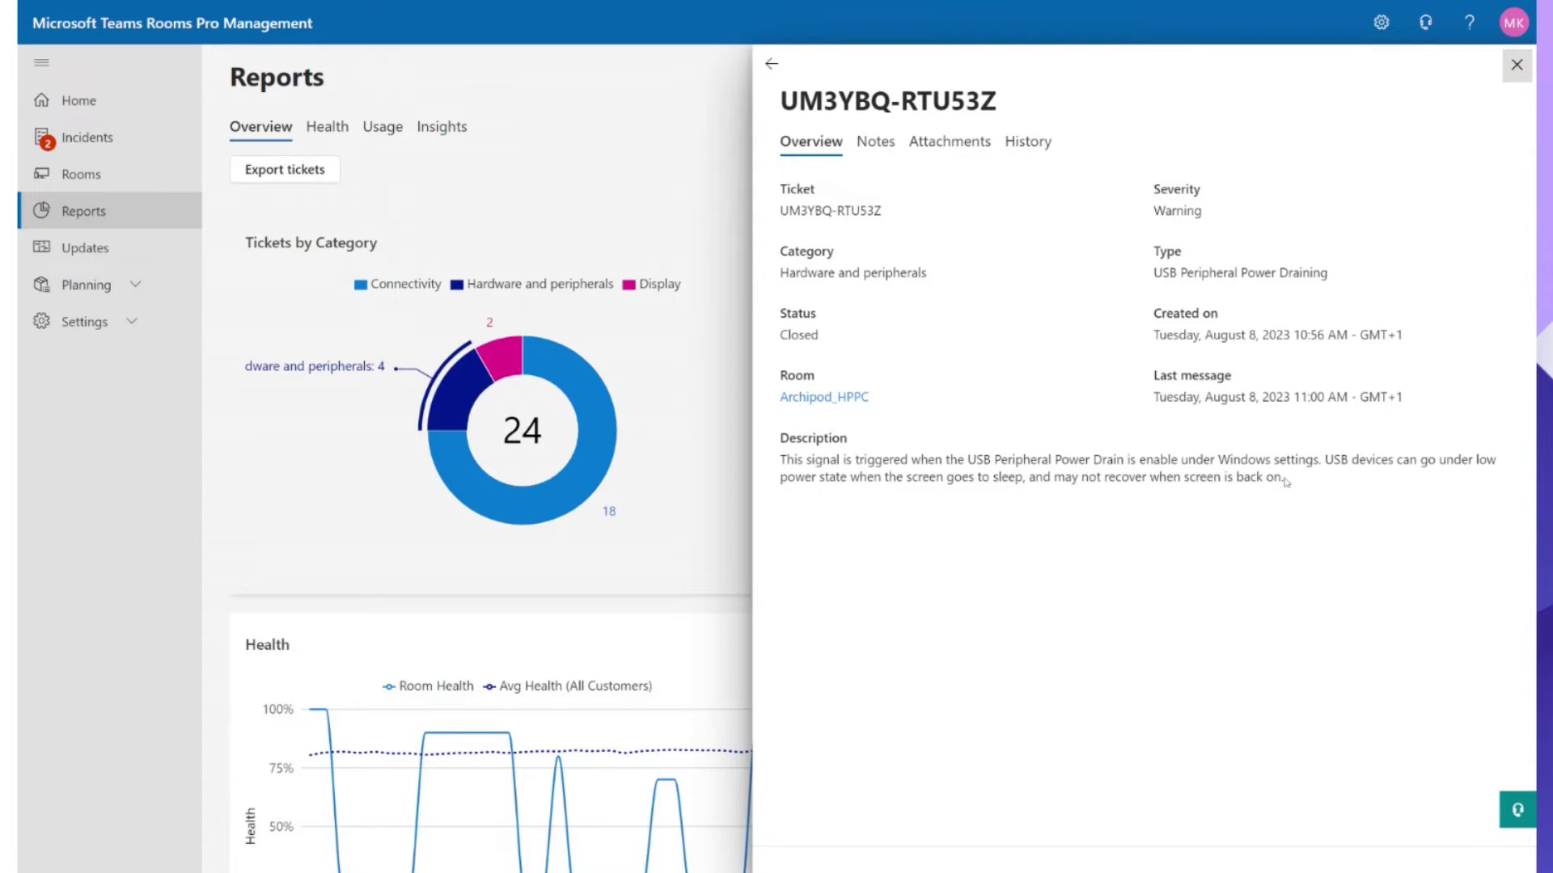
{"action": "left_click", "coordinate": [876, 144]}
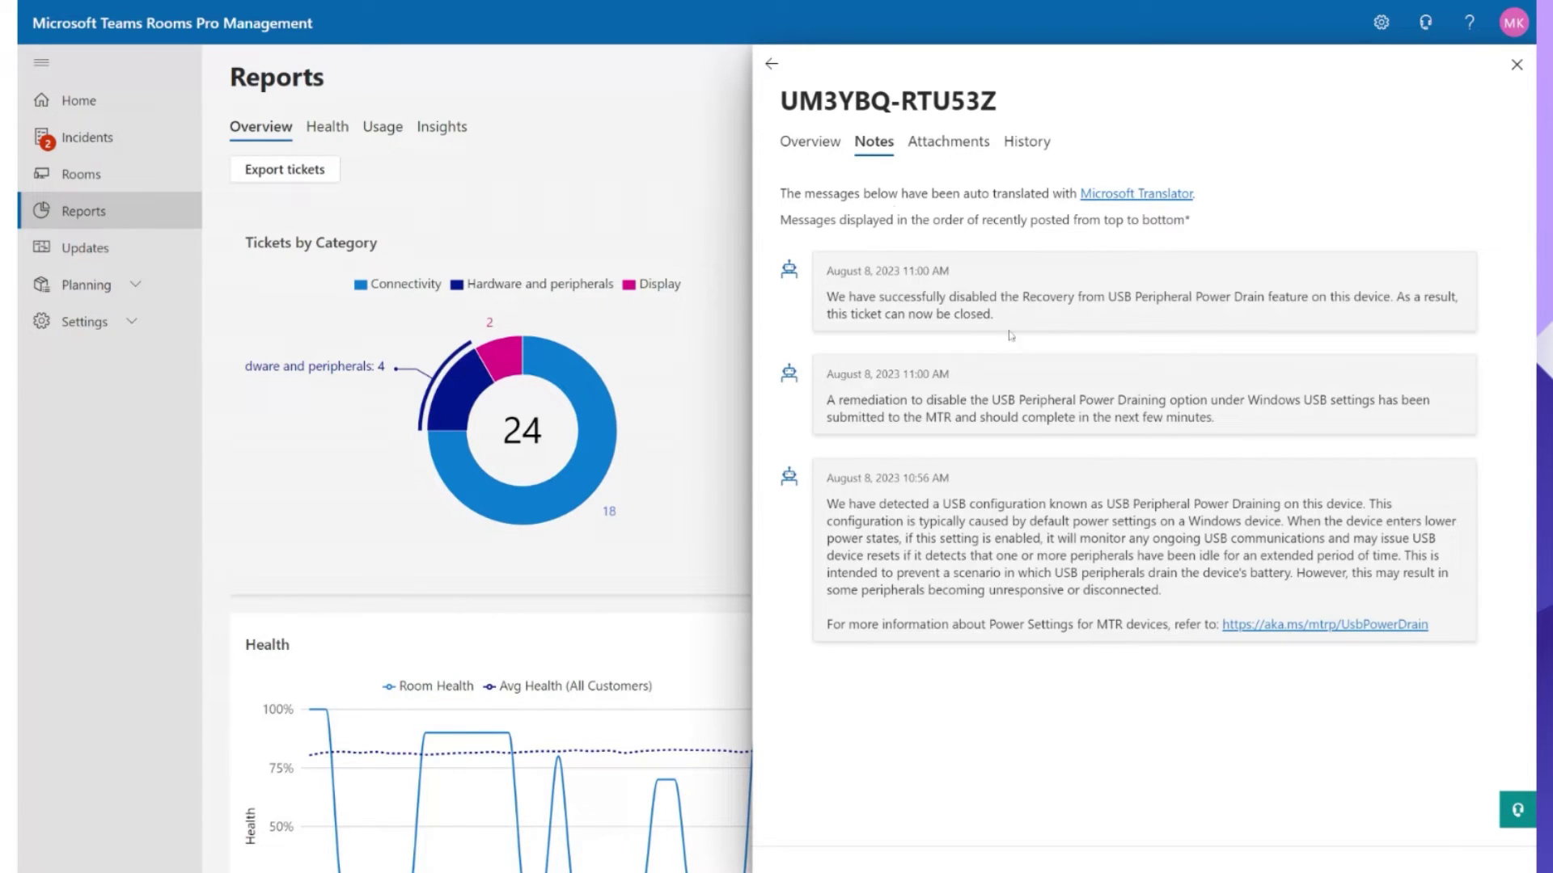
{"action": "left_click", "coordinate": [596, 446]}
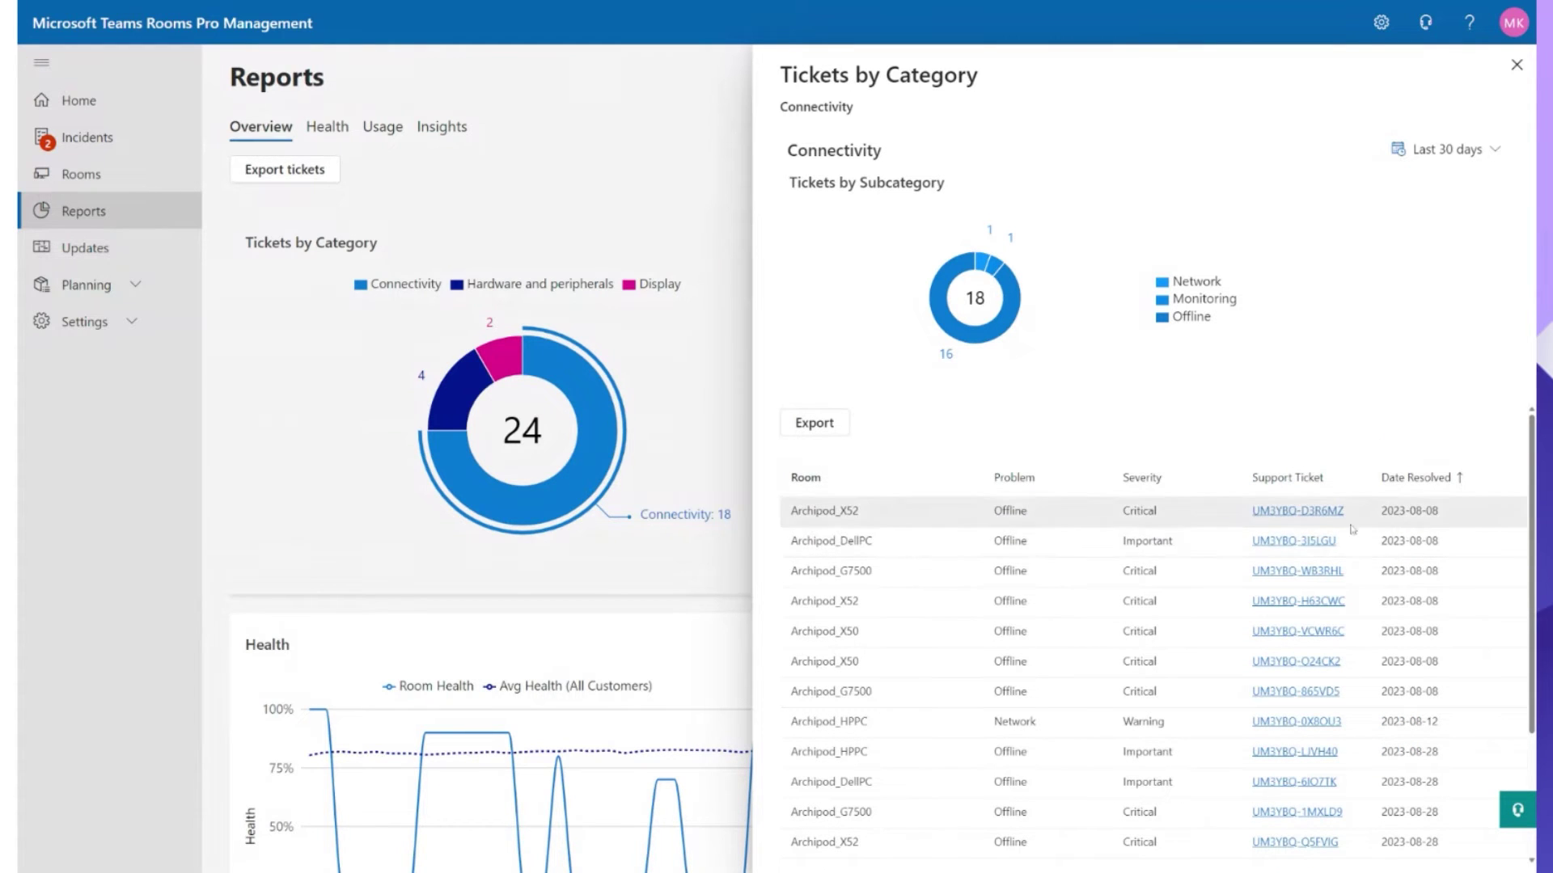
{"action": "left_click", "coordinate": [1287, 516]}
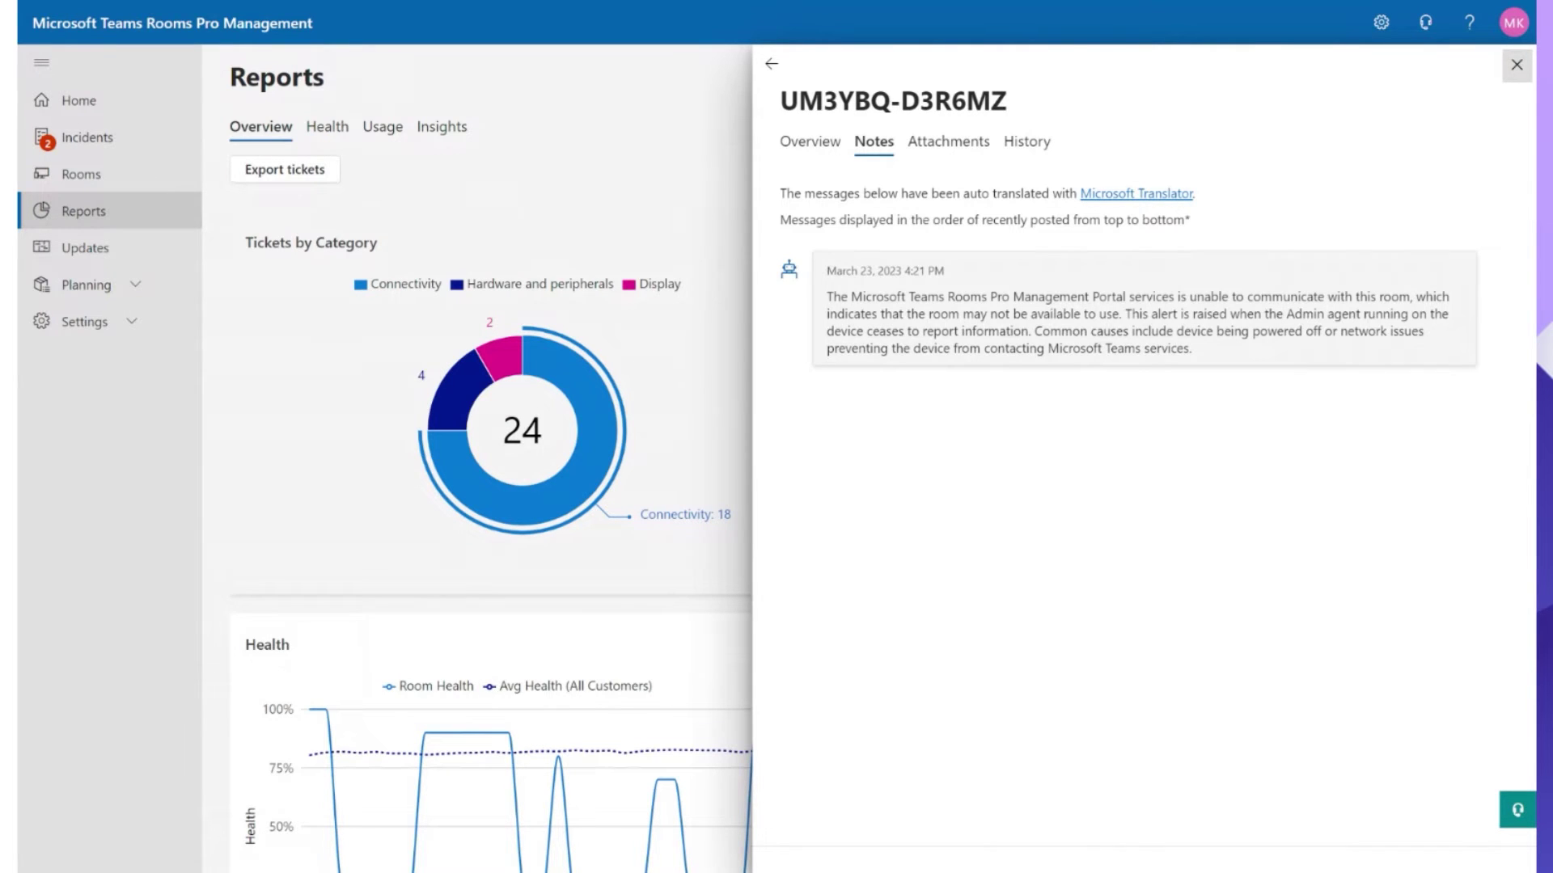
{"action": "left_click", "coordinate": [818, 141]}
{"action": "left_click", "coordinate": [772, 65]}
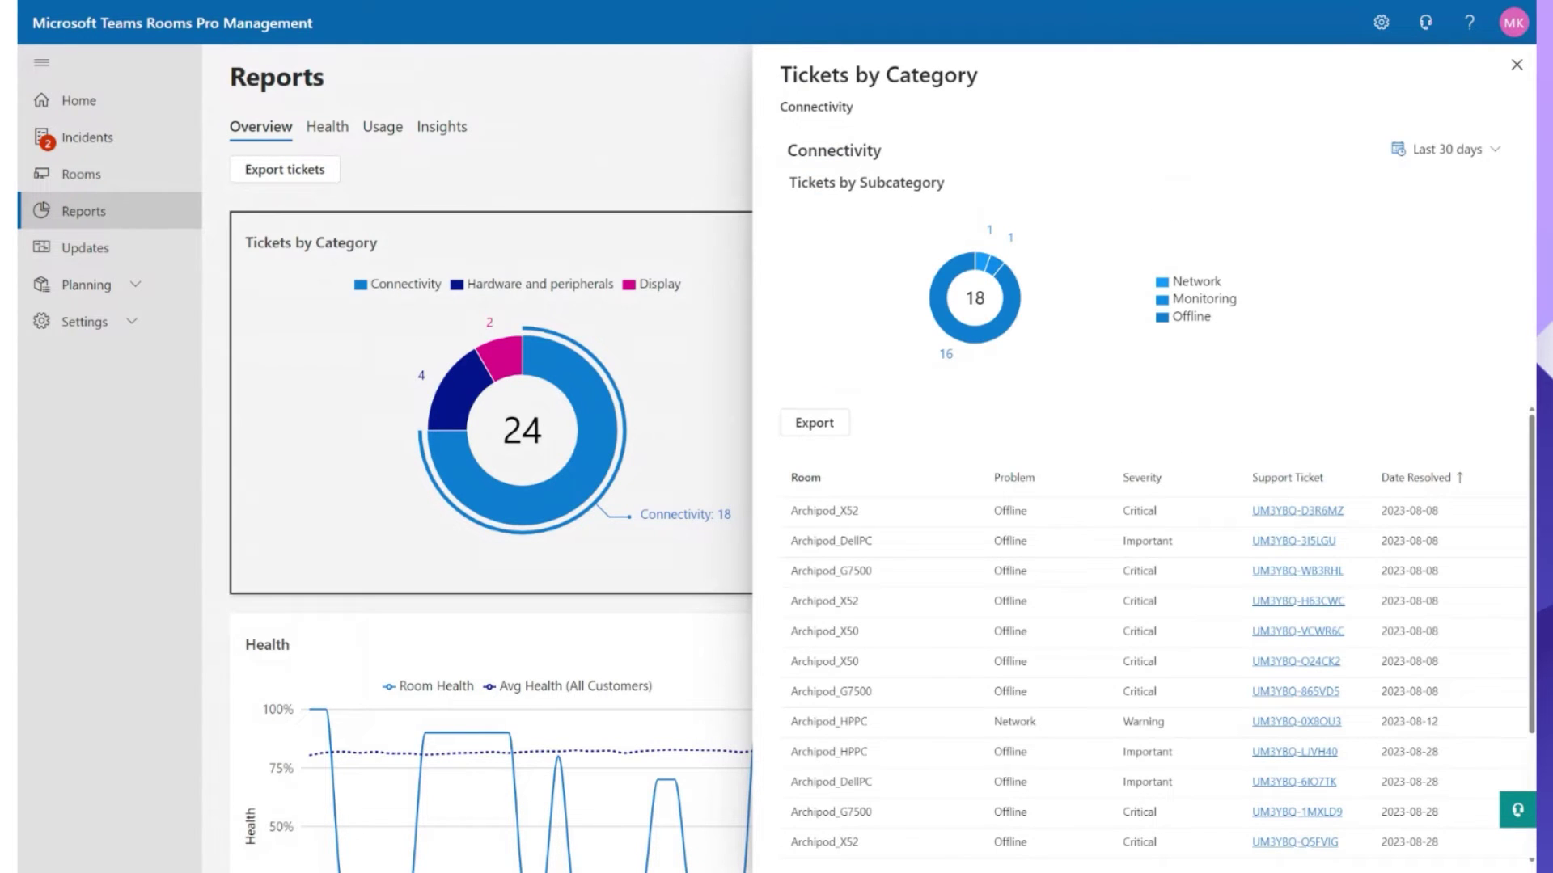
Step: Close the Connectivity breakdown and scroll down to the Least Reliable Rooms list
{"action": "left_click", "coordinate": [1516, 64]}
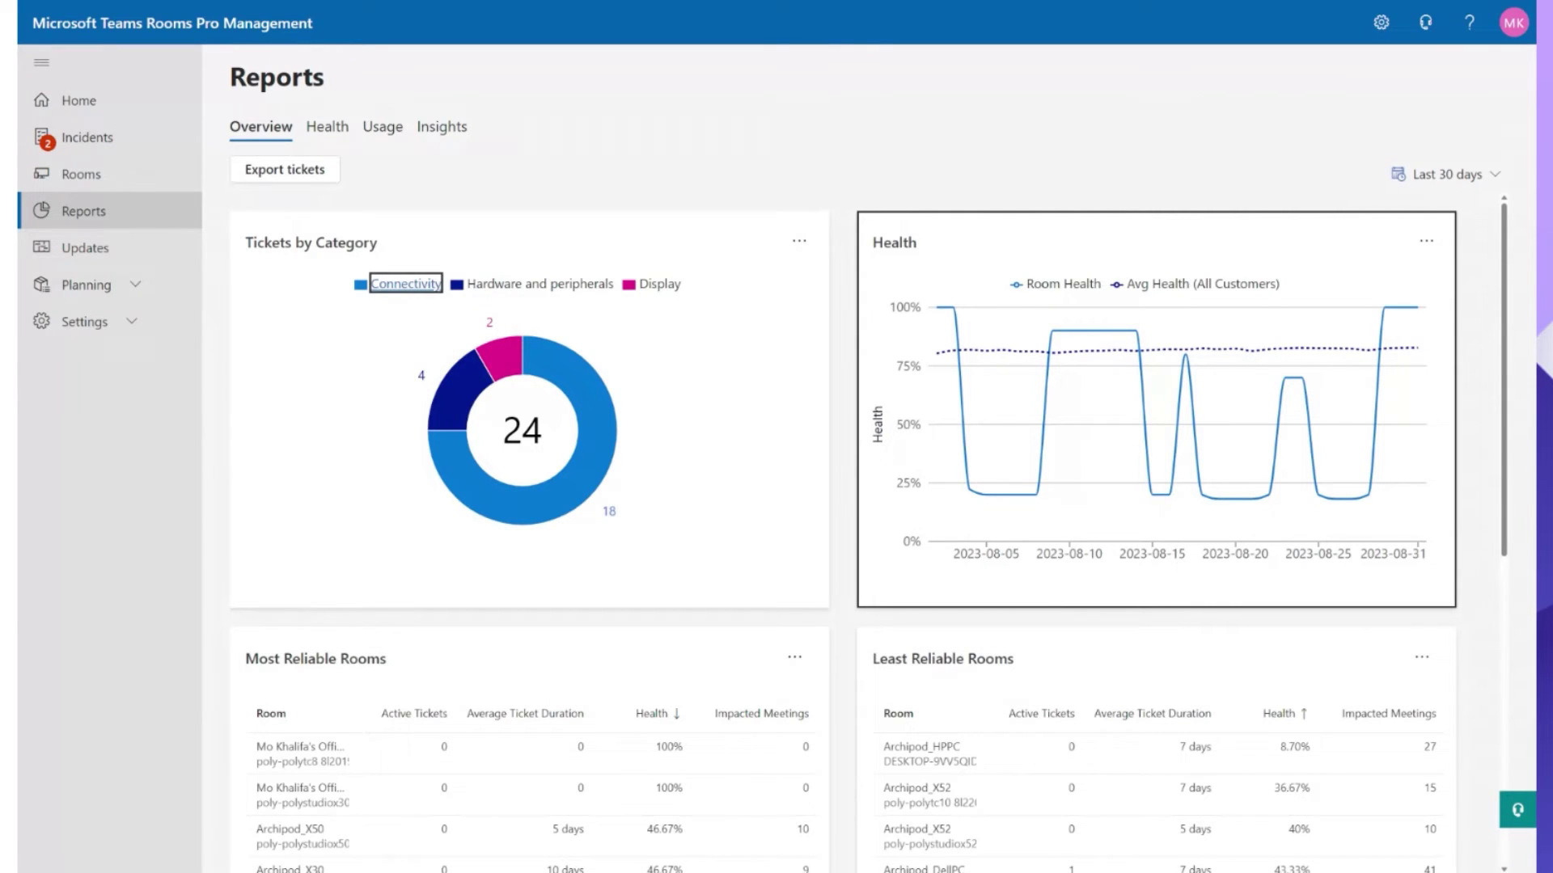
{"action": "mouse_move", "coordinate": [983, 353]}
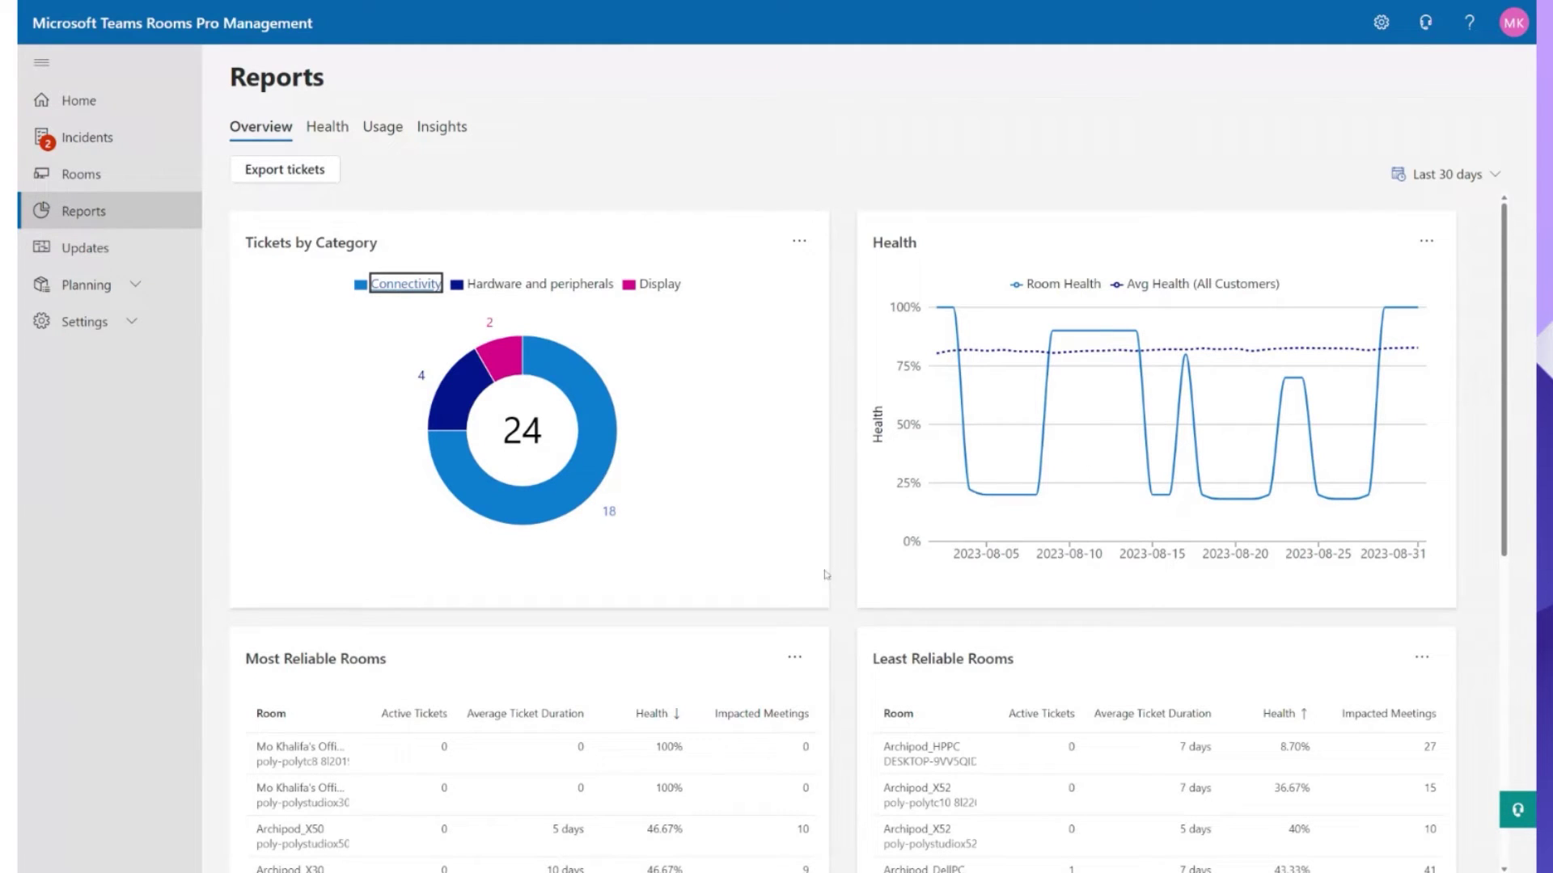
{"action": "scroll", "coordinate": [836, 546], "scroll_direction": "down", "scroll_amount": 5}
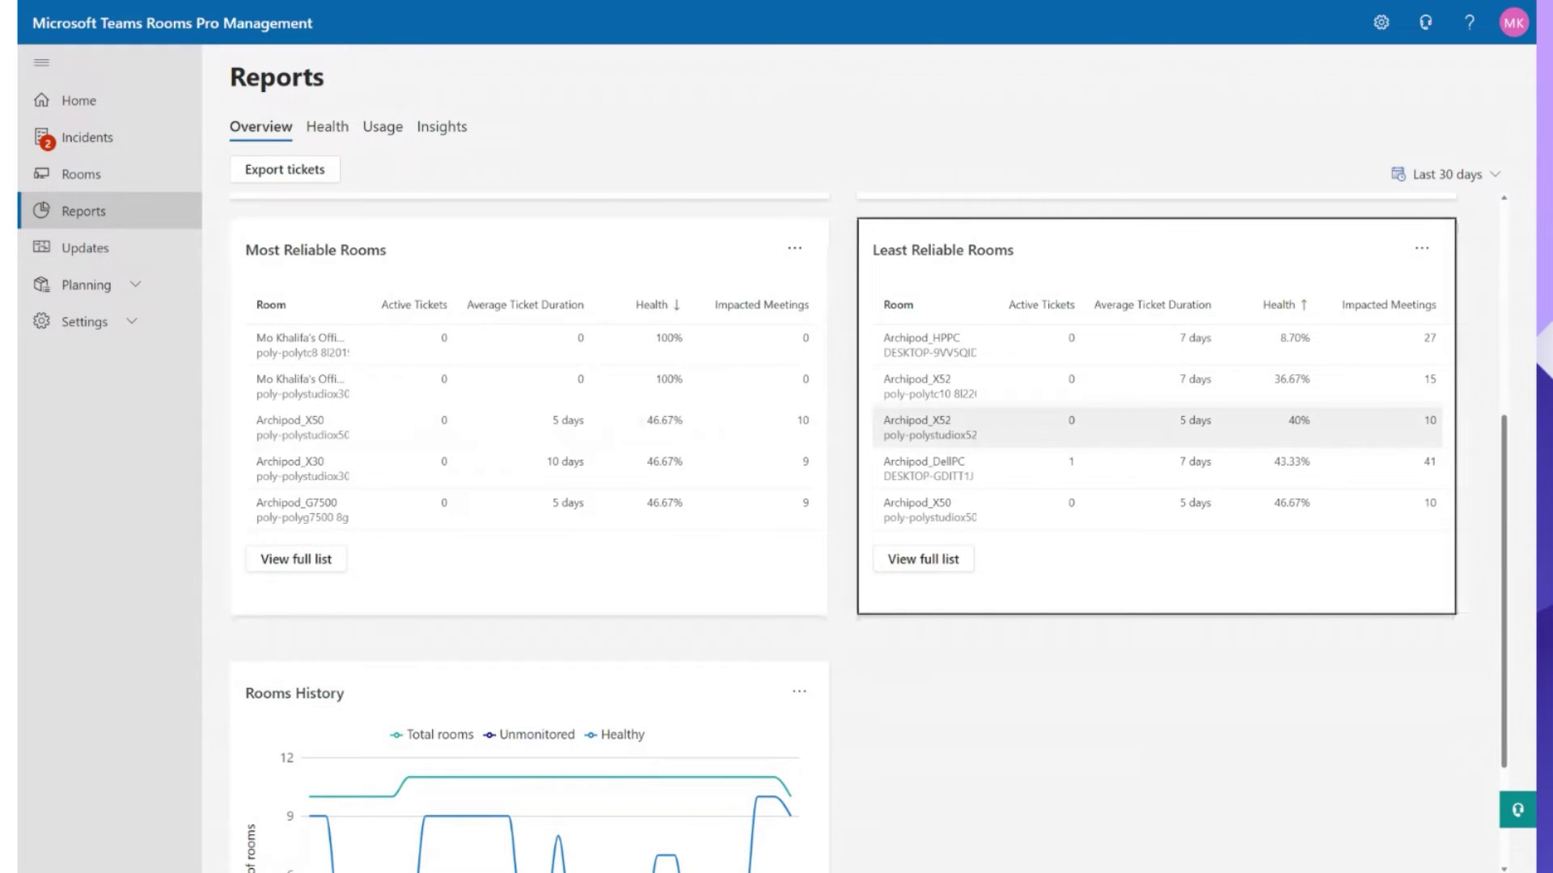
Step: Open Archipod_X52's room details and review its 10 impacted meetings
{"action": "left_click", "coordinate": [955, 427]}
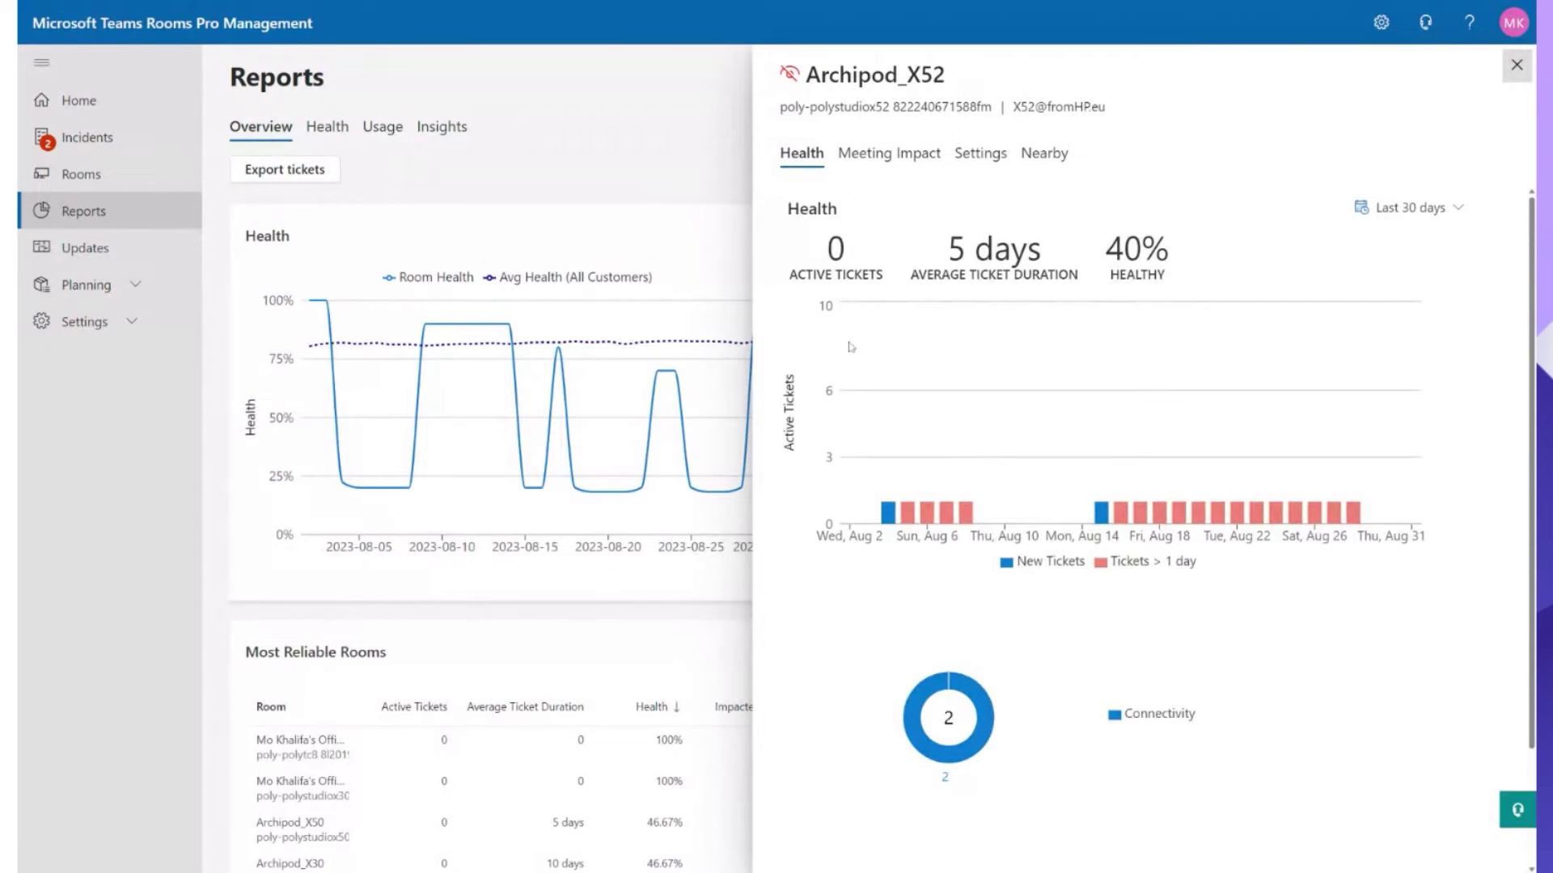
{"action": "mouse_move", "coordinate": [905, 495]}
{"action": "left_click", "coordinate": [867, 156]}
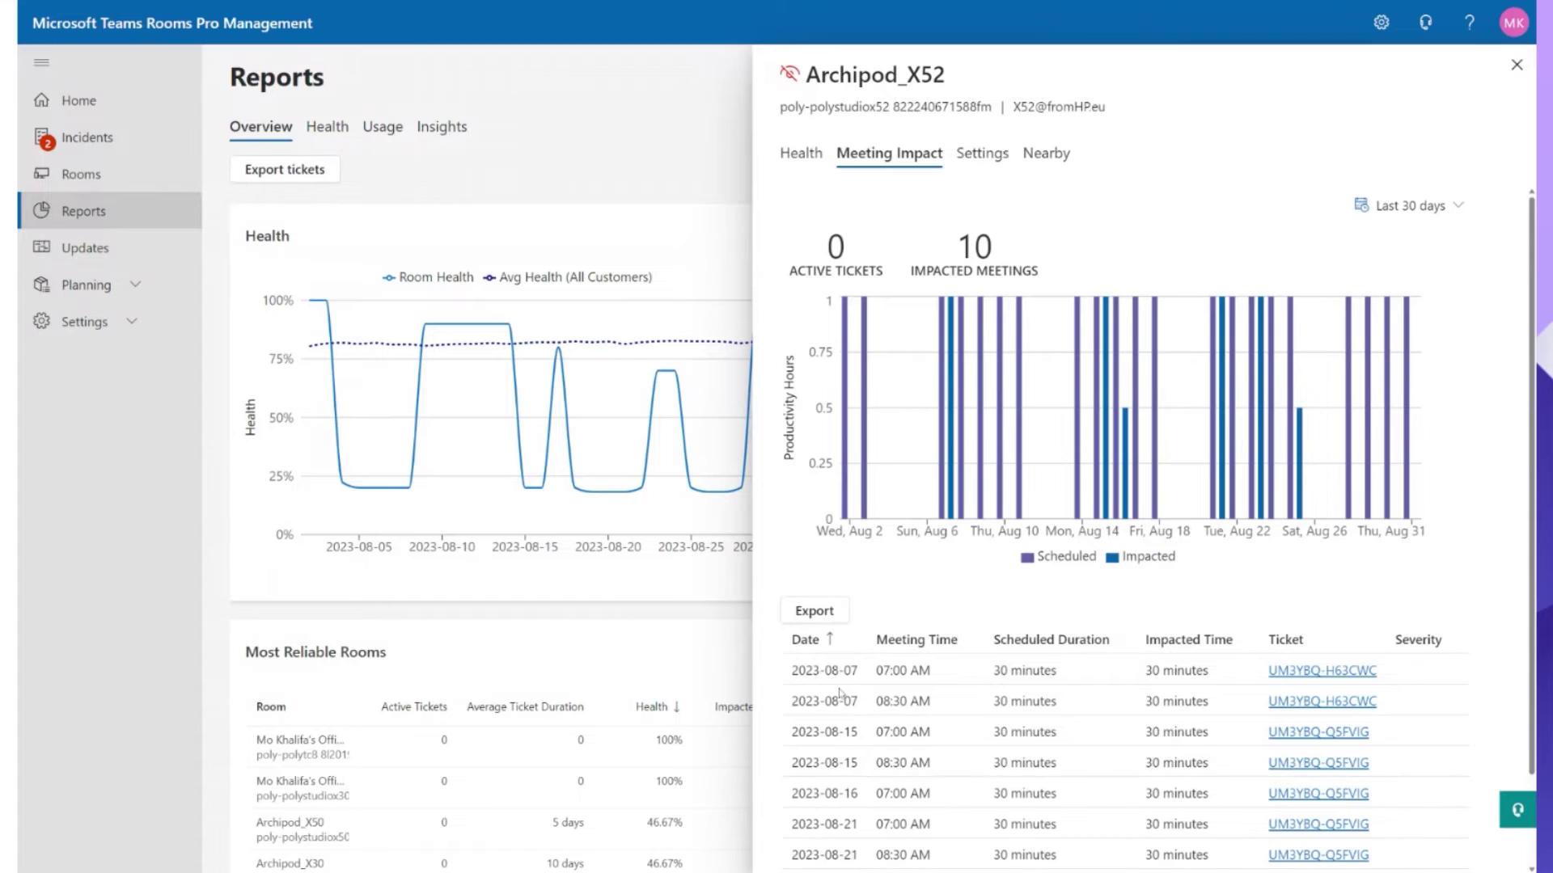
{"action": "scroll", "coordinate": [845, 693], "scroll_direction": "down", "scroll_amount": 1}
{"action": "scroll", "coordinate": [841, 693], "scroll_direction": "up", "scroll_amount": 1}
Step: Review Archipod_X52's polystudiox52 settings, then confirm no rooms lie within 100m
{"action": "left_click", "coordinate": [987, 159]}
{"action": "scroll", "coordinate": [913, 613], "scroll_direction": "down", "scroll_amount": 2}
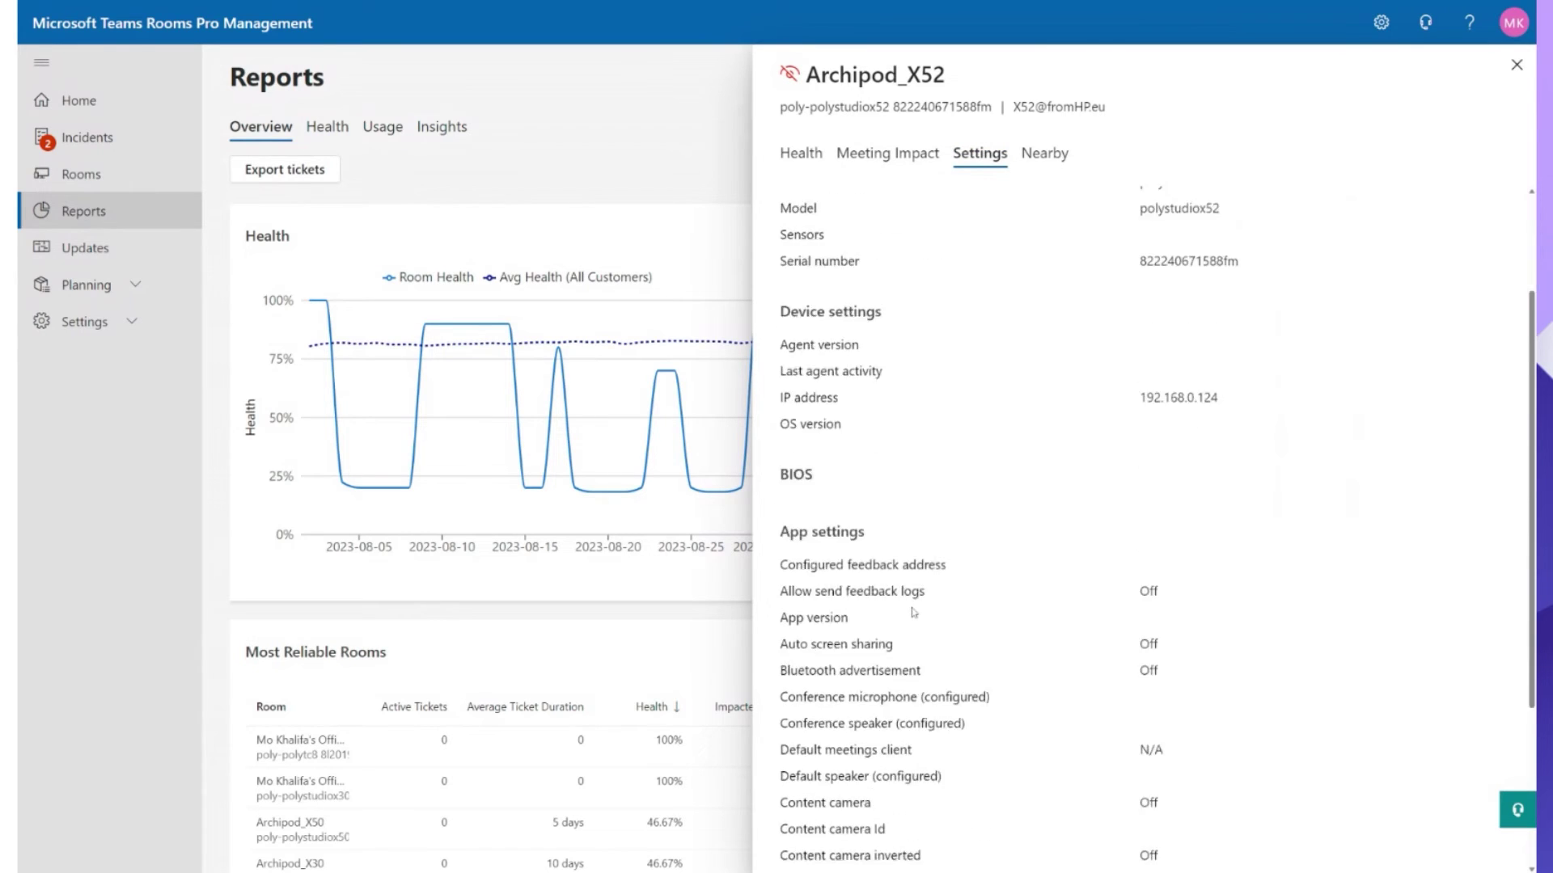
{"action": "scroll", "coordinate": [914, 612], "scroll_direction": "up", "scroll_amount": 3}
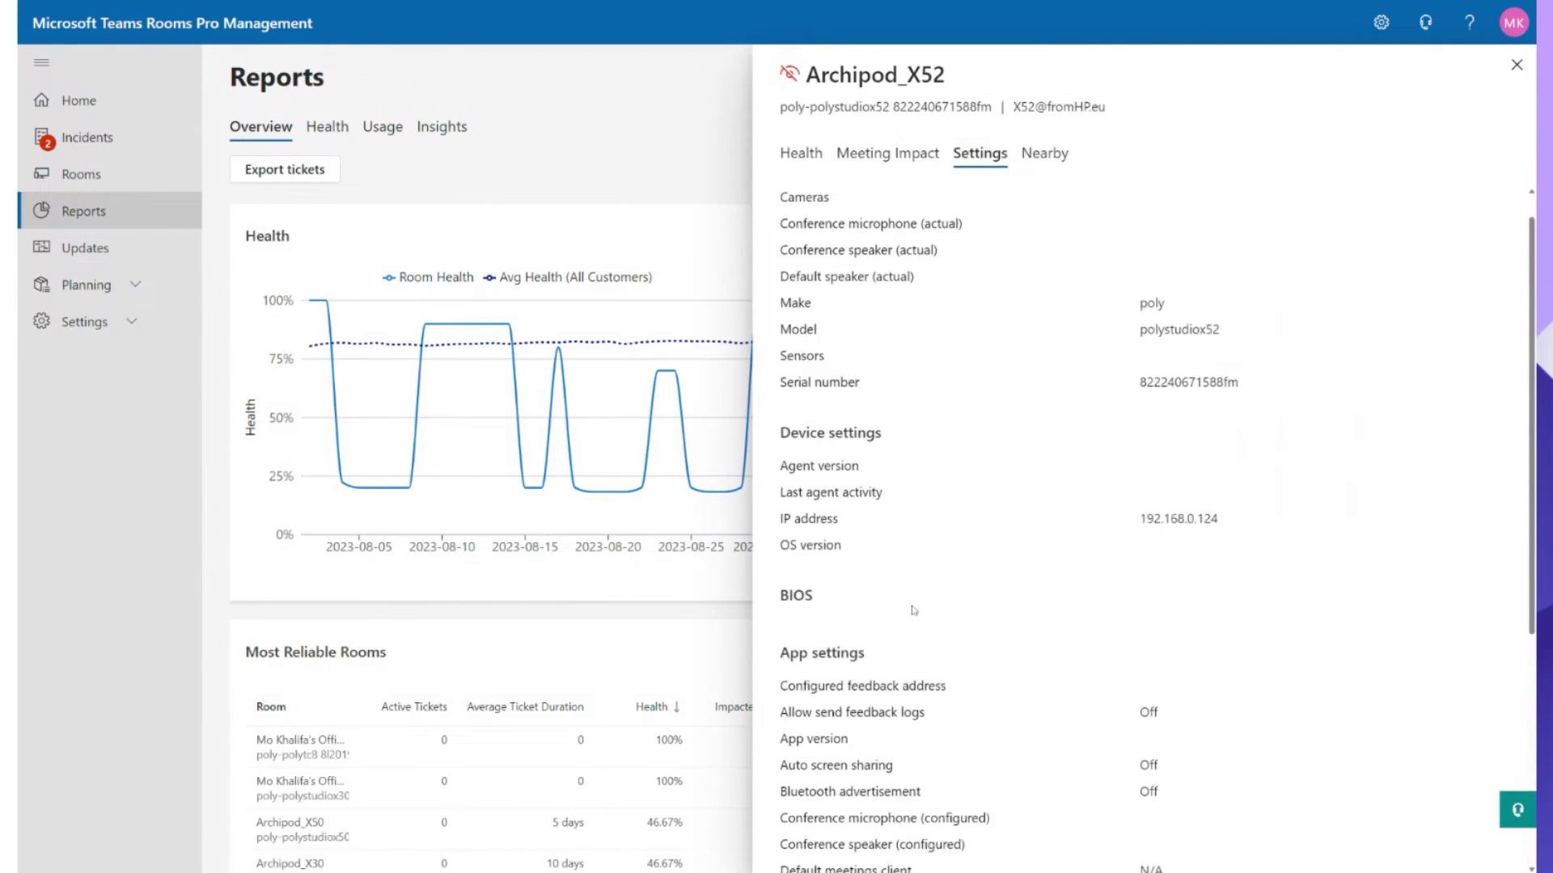
{"action": "scroll", "coordinate": [914, 612], "scroll_direction": "down", "scroll_amount": 5}
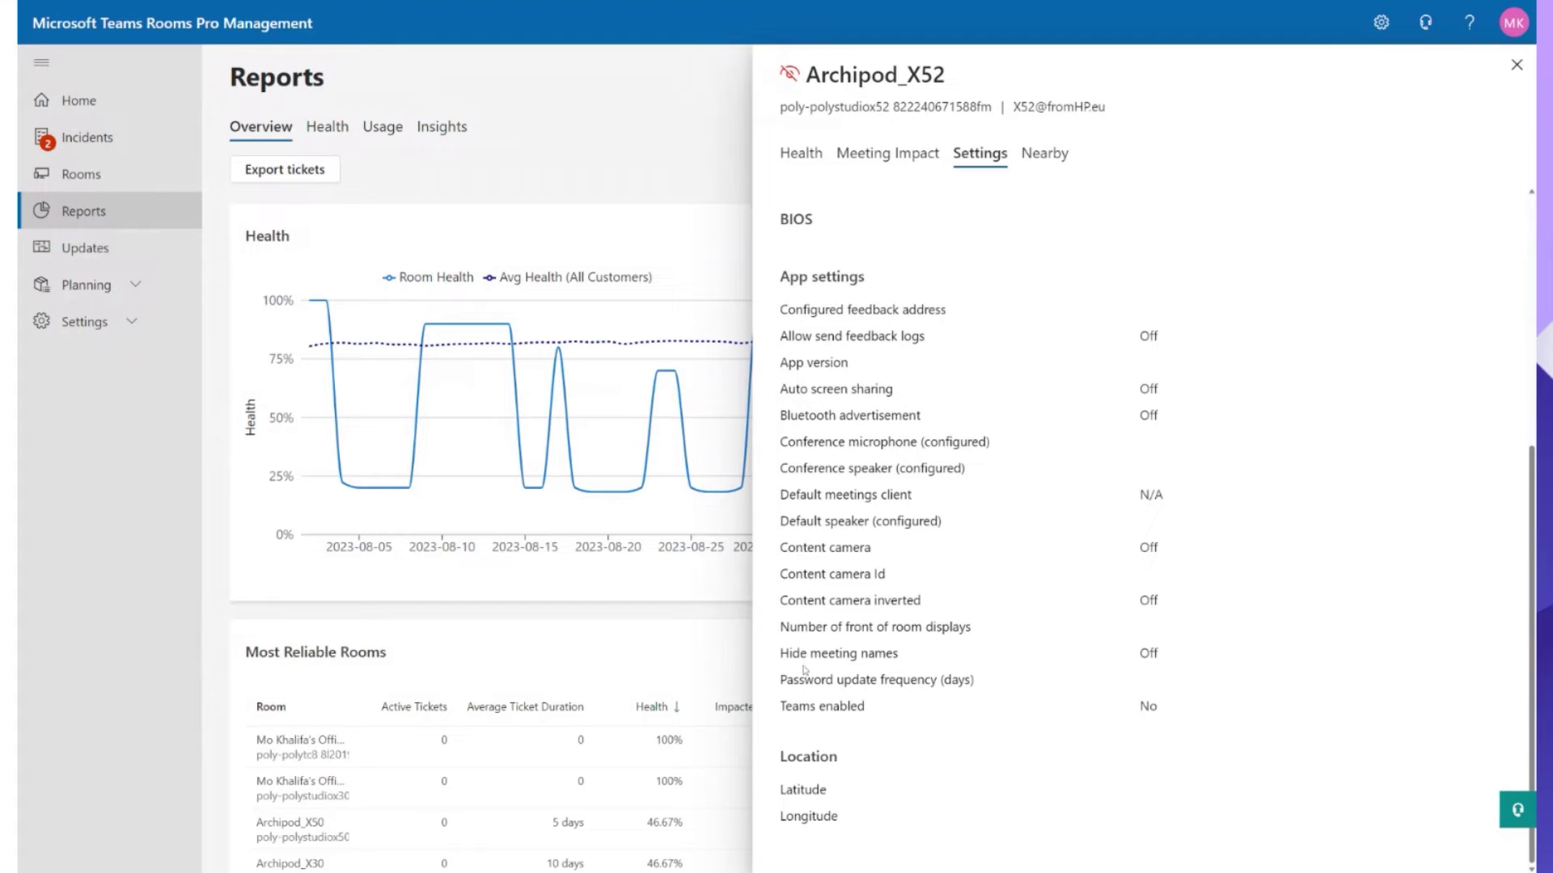
{"action": "scroll", "coordinate": [924, 408], "scroll_direction": "up", "scroll_amount": 5}
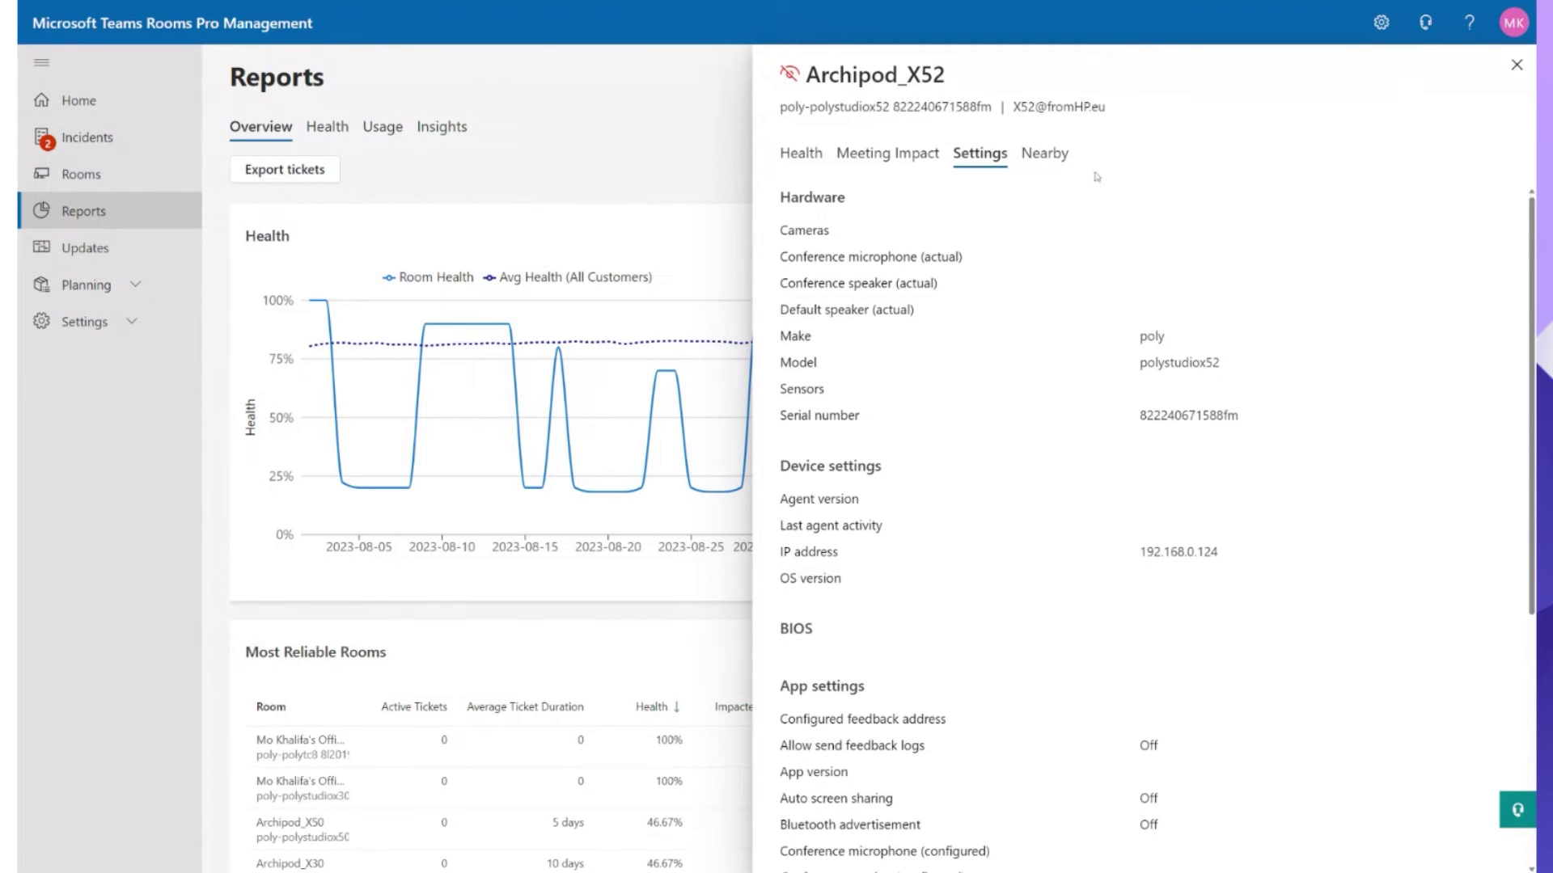
{"action": "left_click", "coordinate": [1044, 168]}
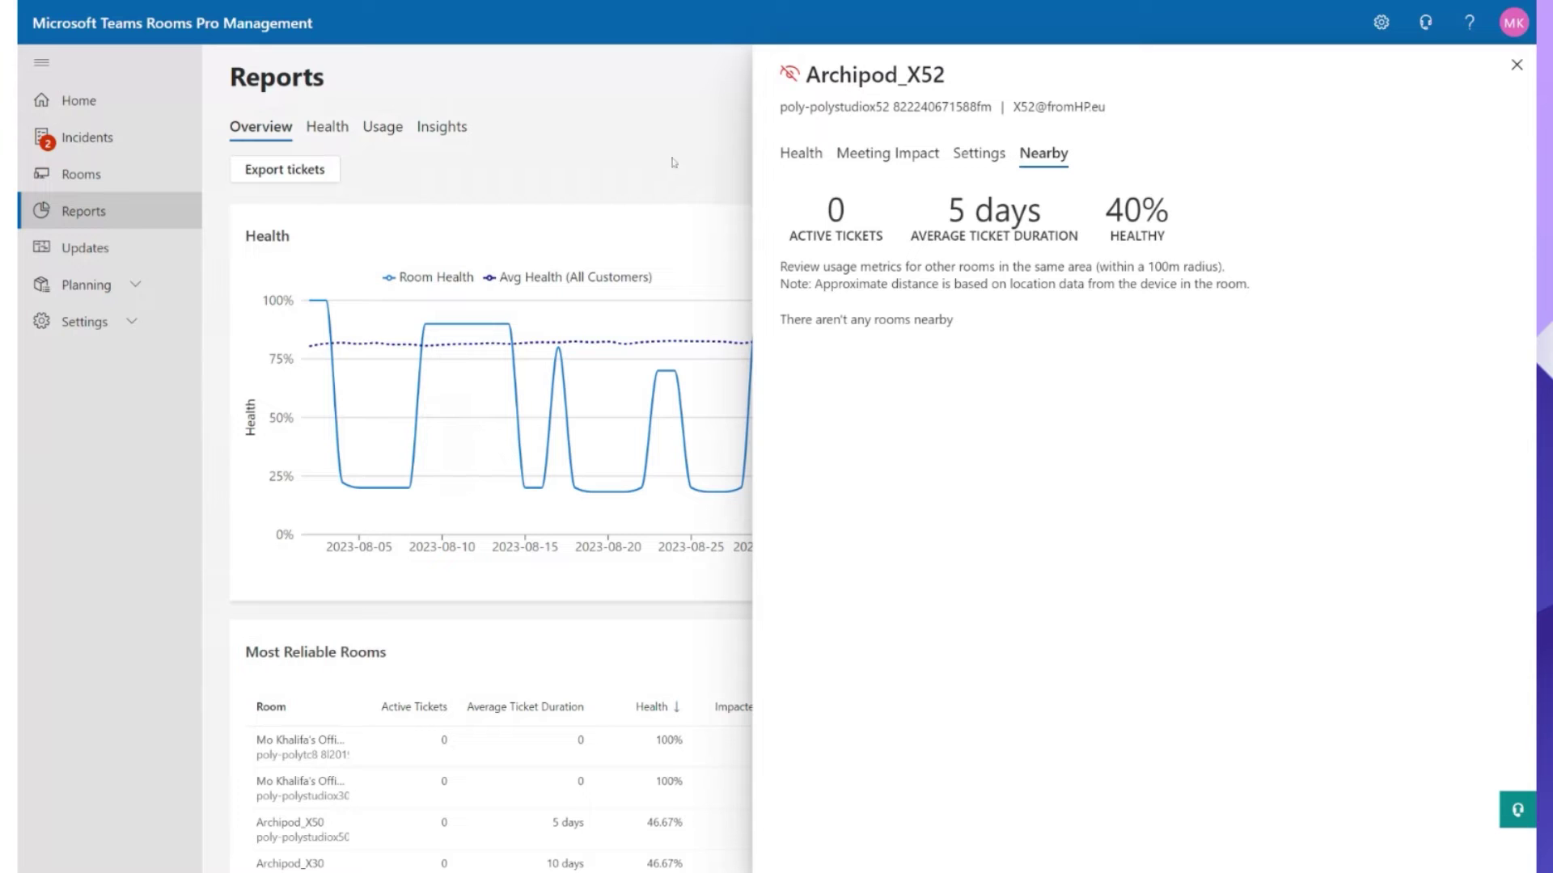
Step: Close the Archipod_X52 panel and scroll the Overview down to Rooms History and back
{"action": "left_click", "coordinate": [1516, 64]}
{"action": "scroll", "coordinate": [856, 477], "scroll_direction": "down", "scroll_amount": 7}
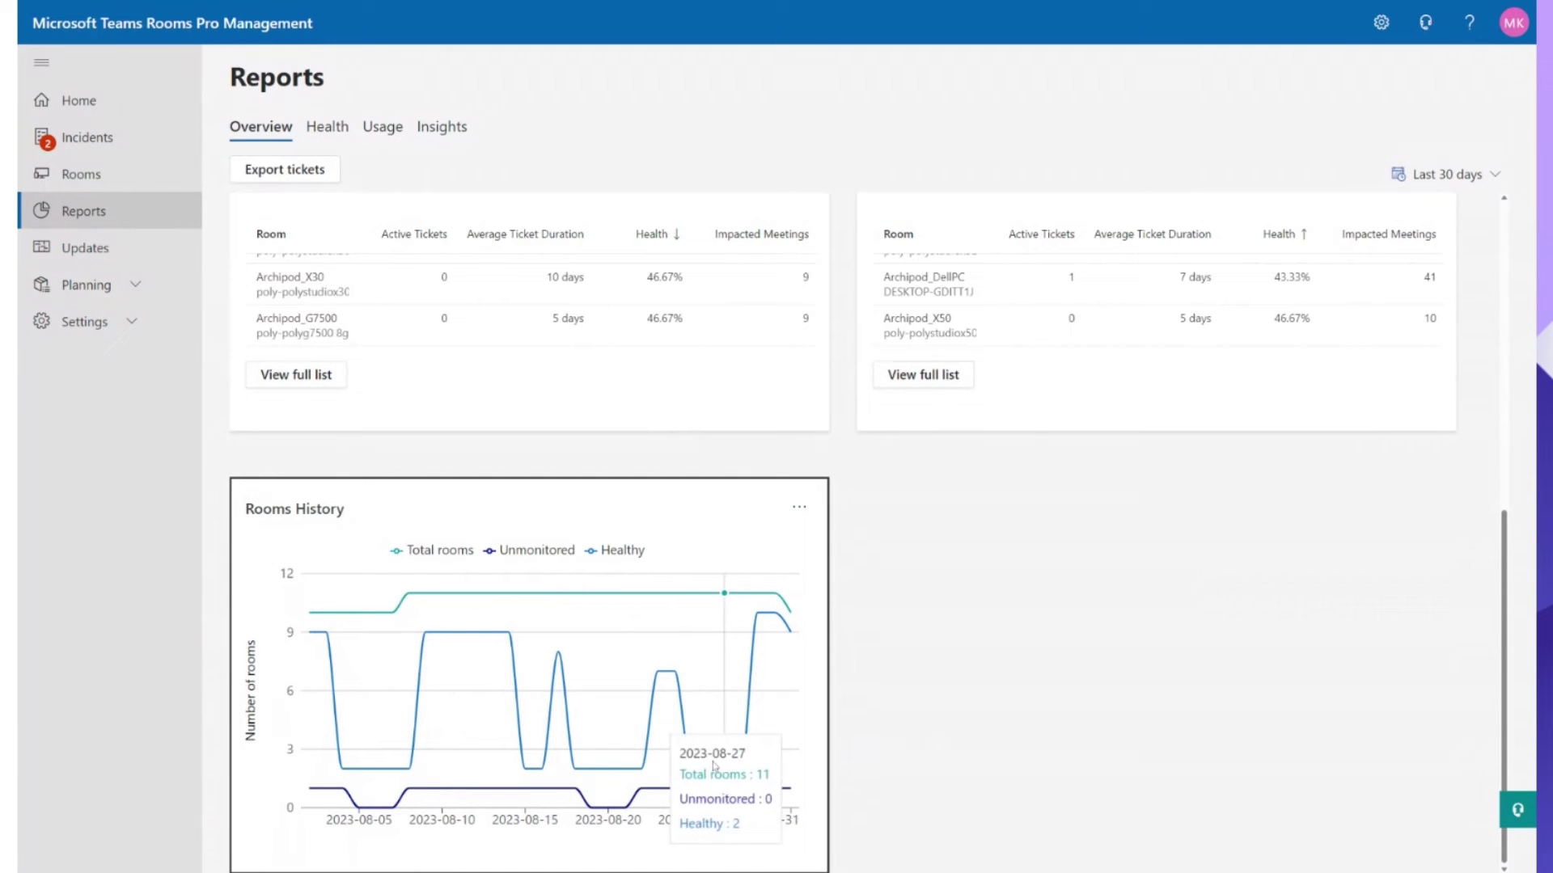
{"action": "scroll", "coordinate": [699, 764], "scroll_direction": "up", "scroll_amount": 5}
{"action": "scroll", "coordinate": [700, 764], "scroll_direction": "up", "scroll_amount": 2}
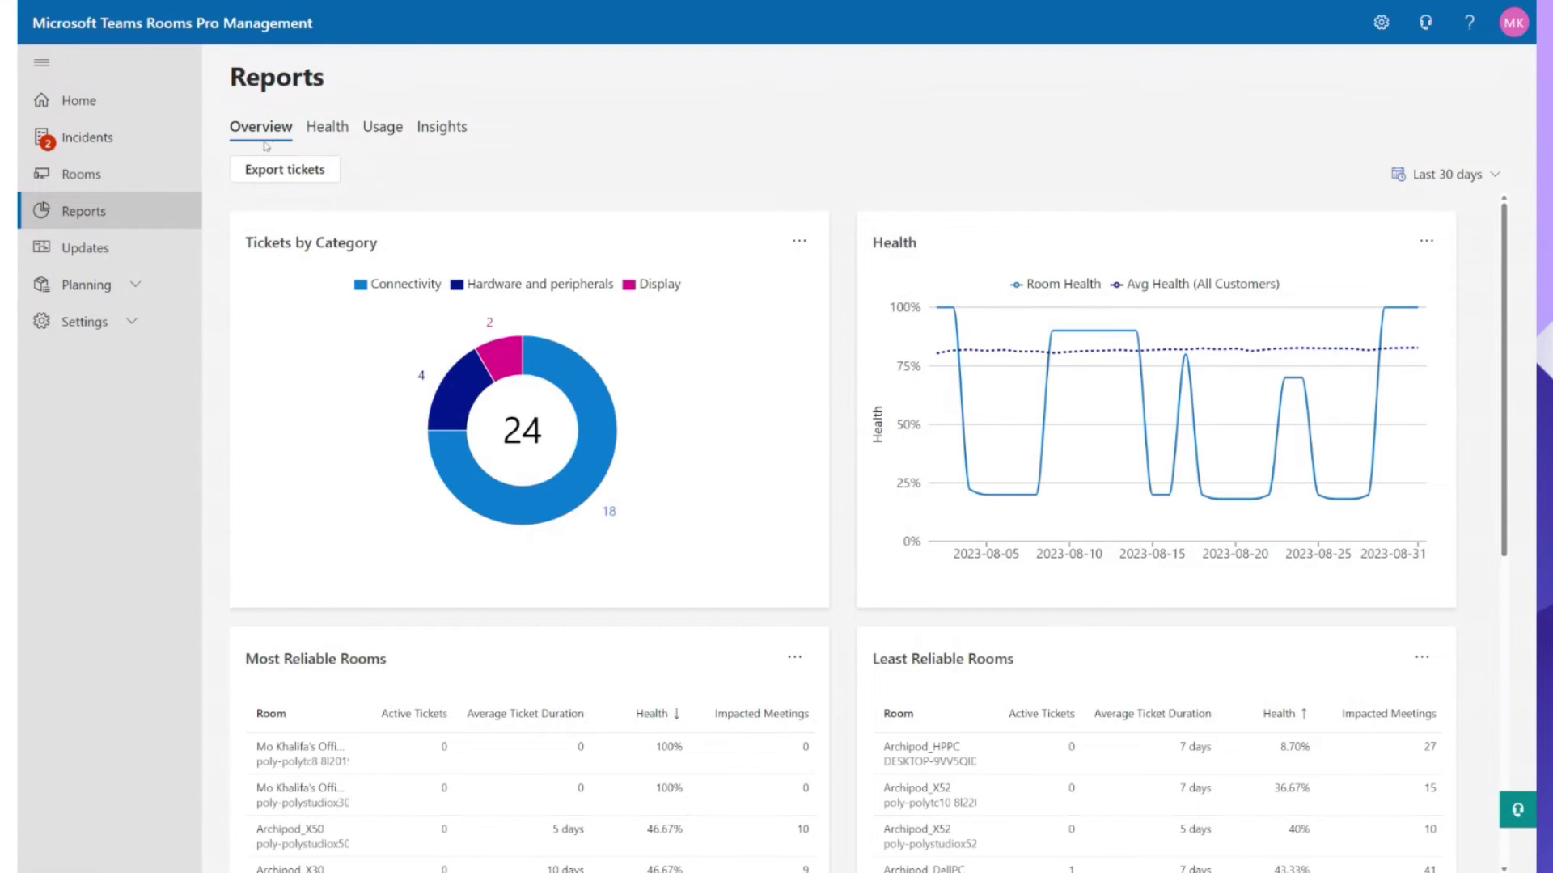
Step: On the Health tab, inspect Archipod_G7500's meeting impact, settings and nearby rooms, then close it
{"action": "left_click", "coordinate": [328, 129]}
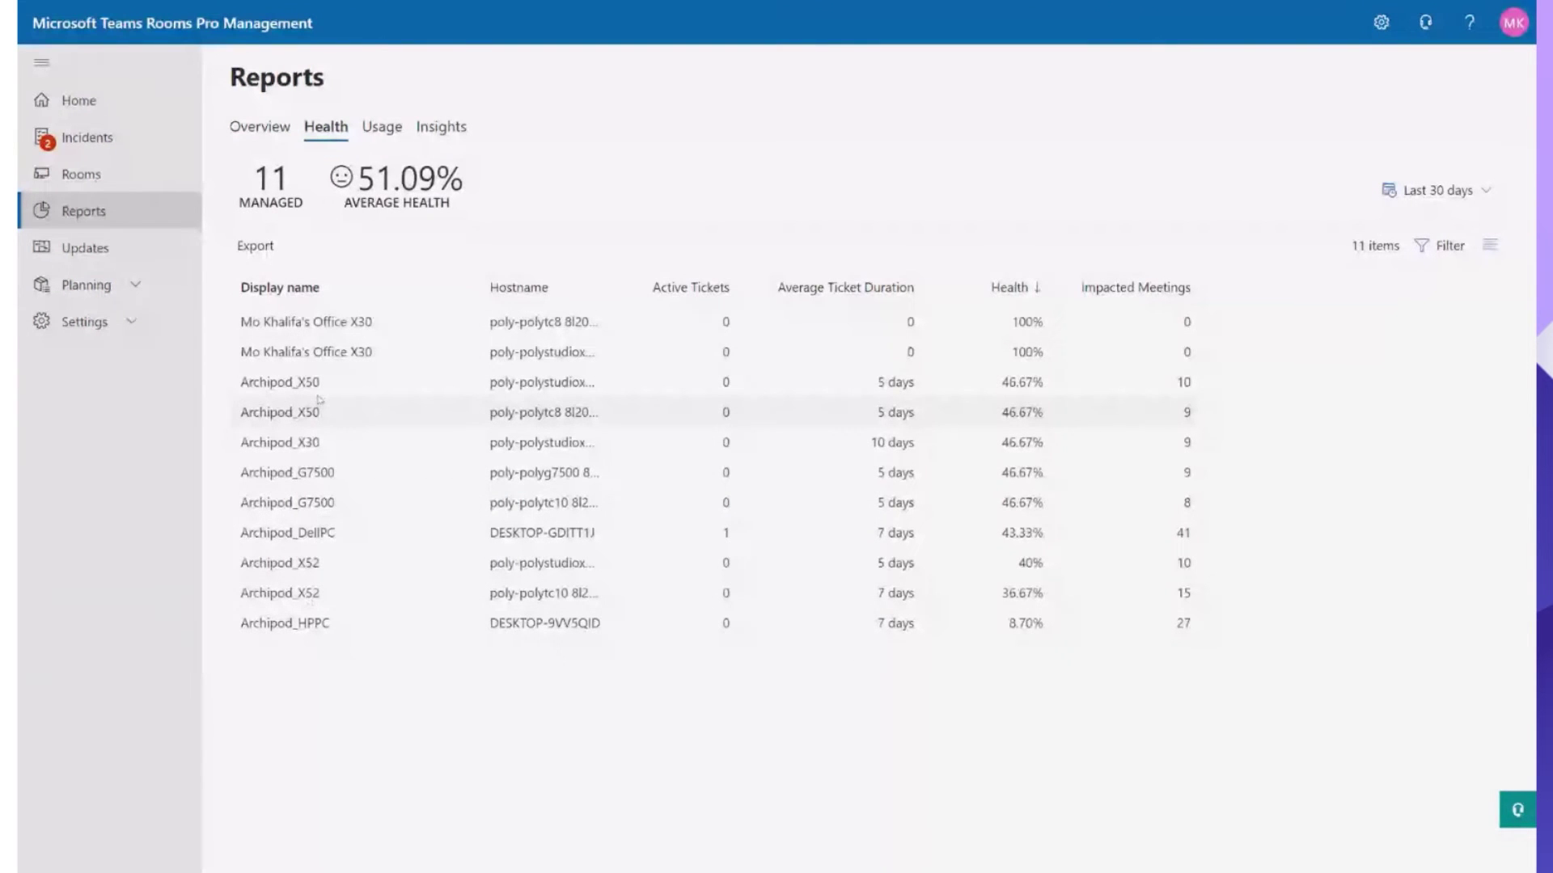
{"action": "left_click", "coordinate": [330, 477]}
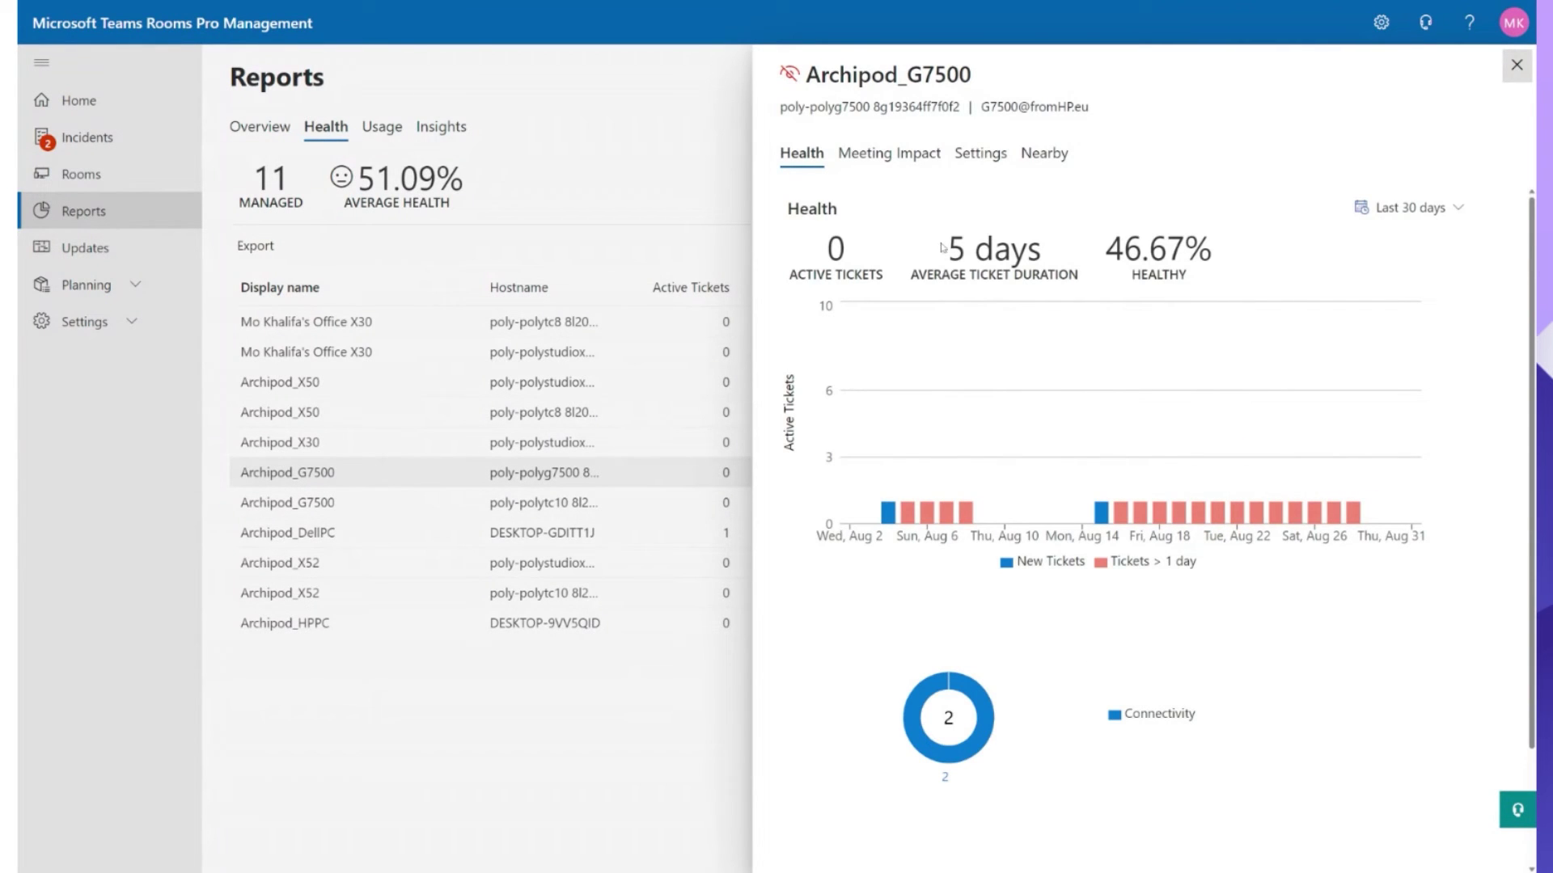
{"action": "left_click", "coordinate": [892, 164]}
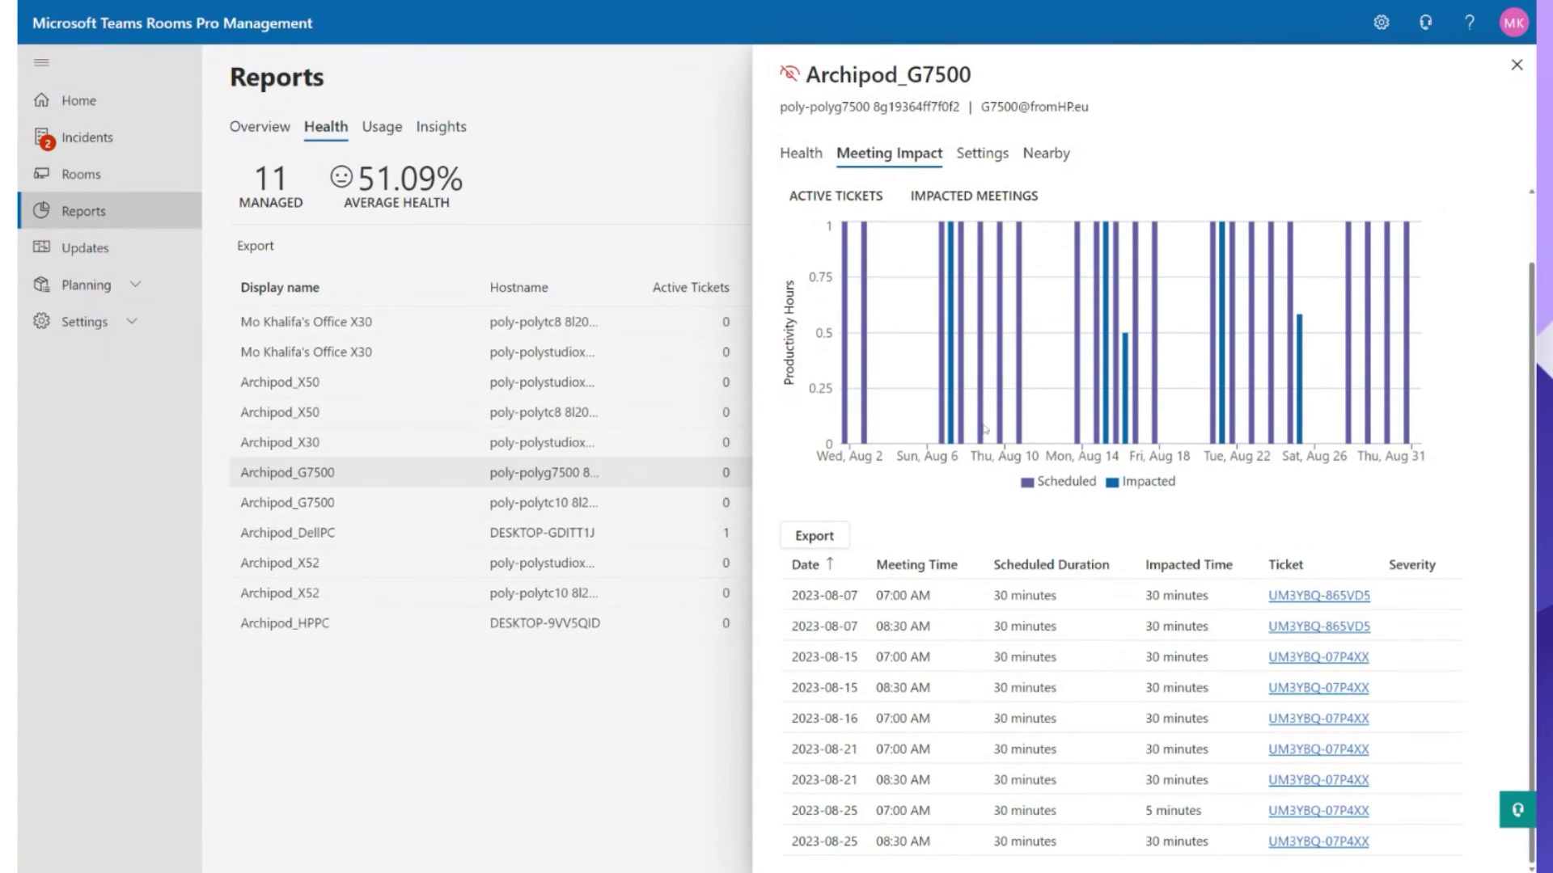
{"action": "left_click", "coordinate": [1007, 153]}
{"action": "left_click", "coordinate": [1043, 153]}
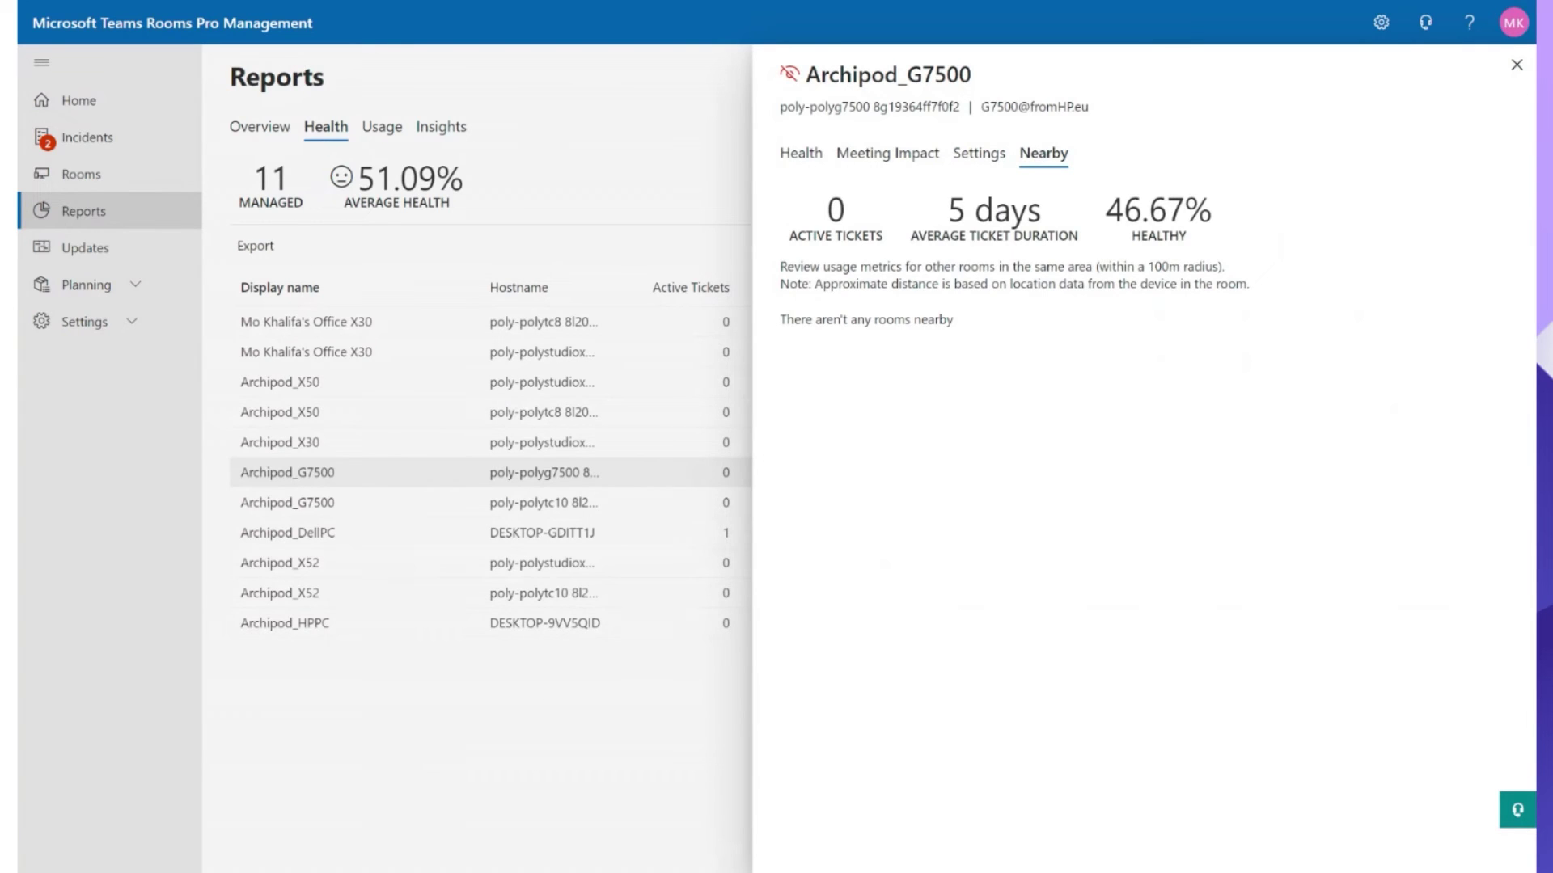
{"action": "left_click", "coordinate": [1516, 64]}
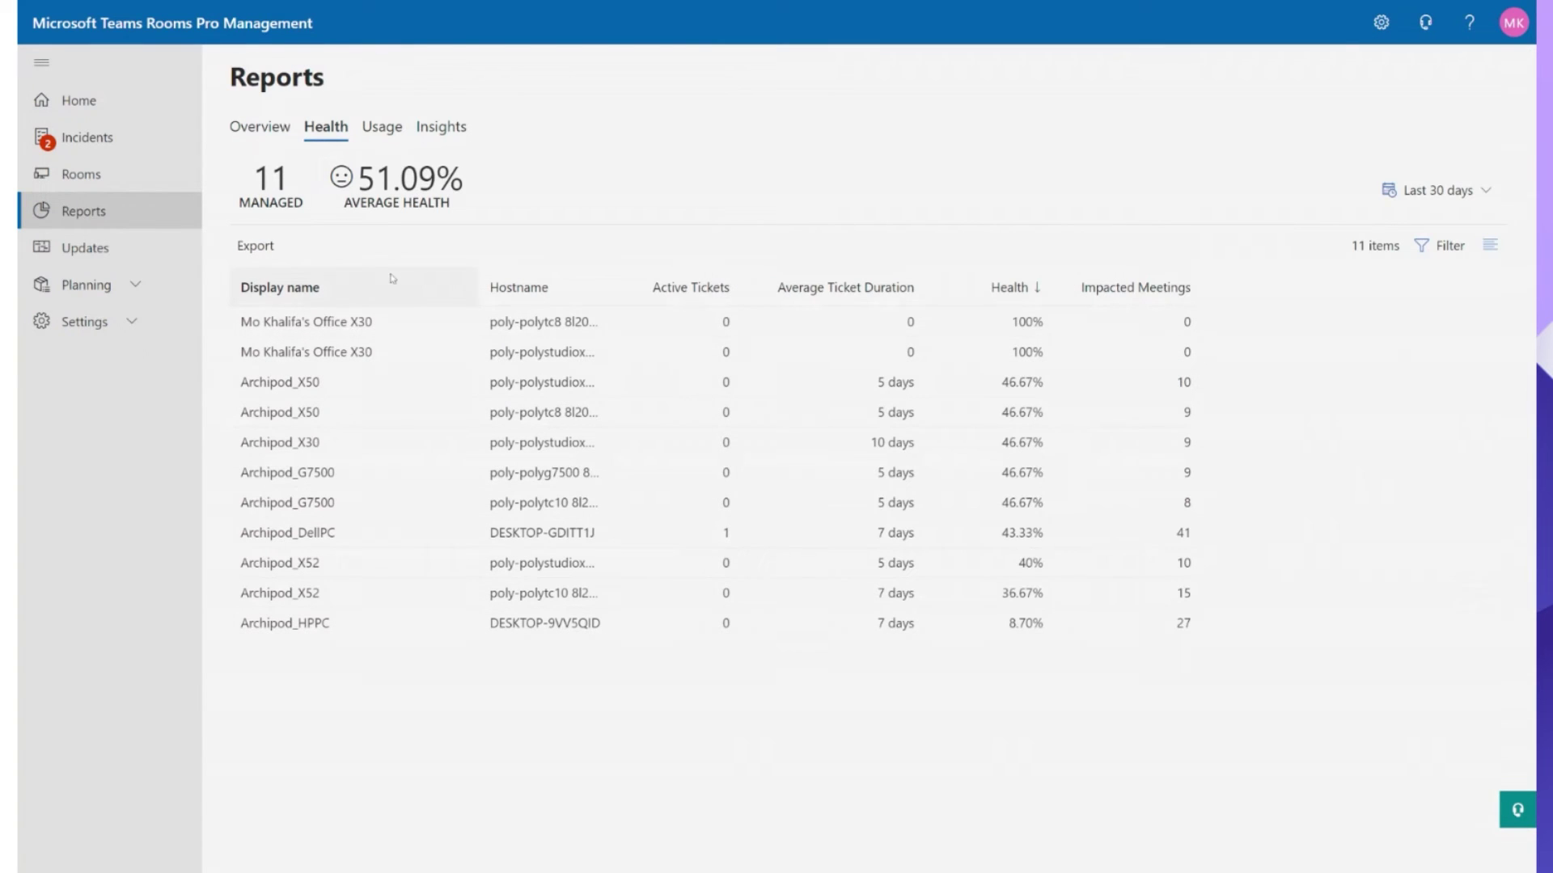
Step: Open the Usage report and Archipod_G7500's utilization: 42 scheduled meetings and 2 calls
{"action": "left_click", "coordinate": [394, 139]}
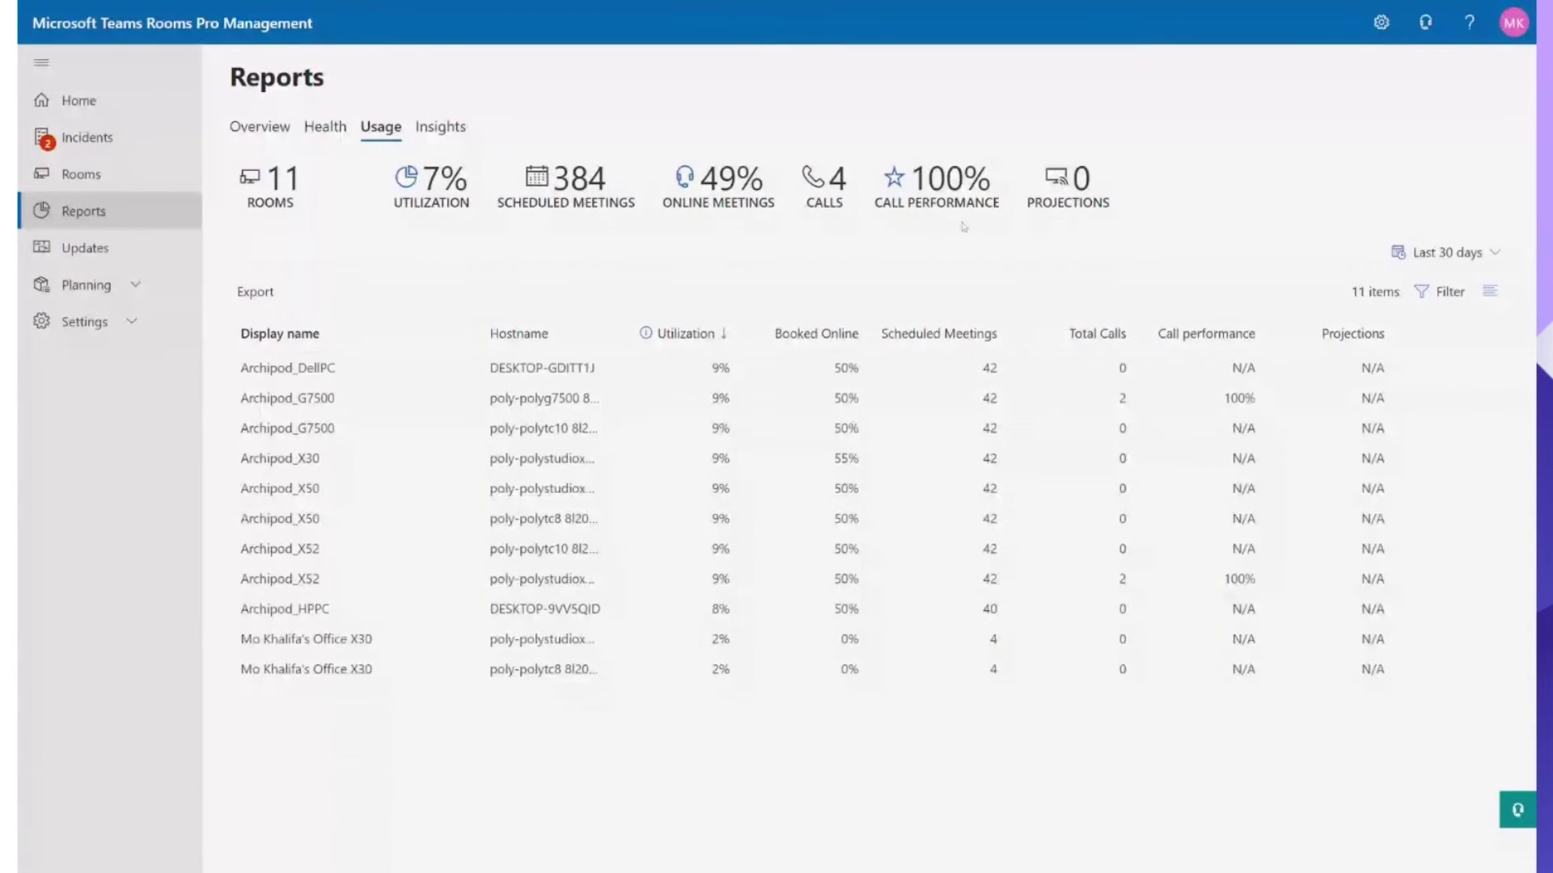
{"action": "left_click", "coordinate": [339, 404]}
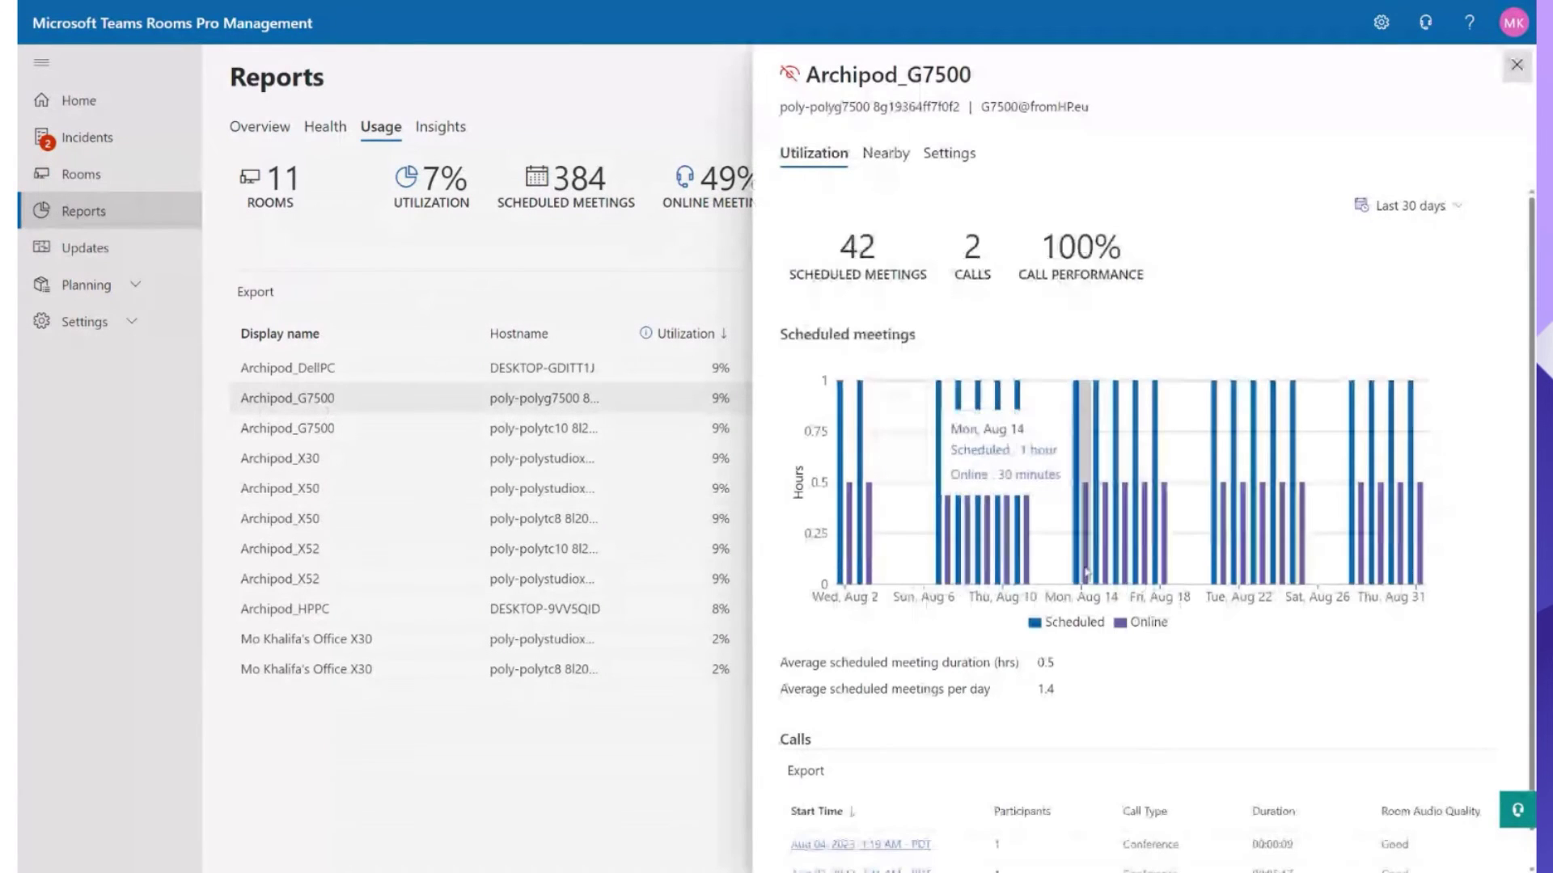
{"action": "scroll", "coordinate": [1043, 489], "scroll_direction": "down", "scroll_amount": 1}
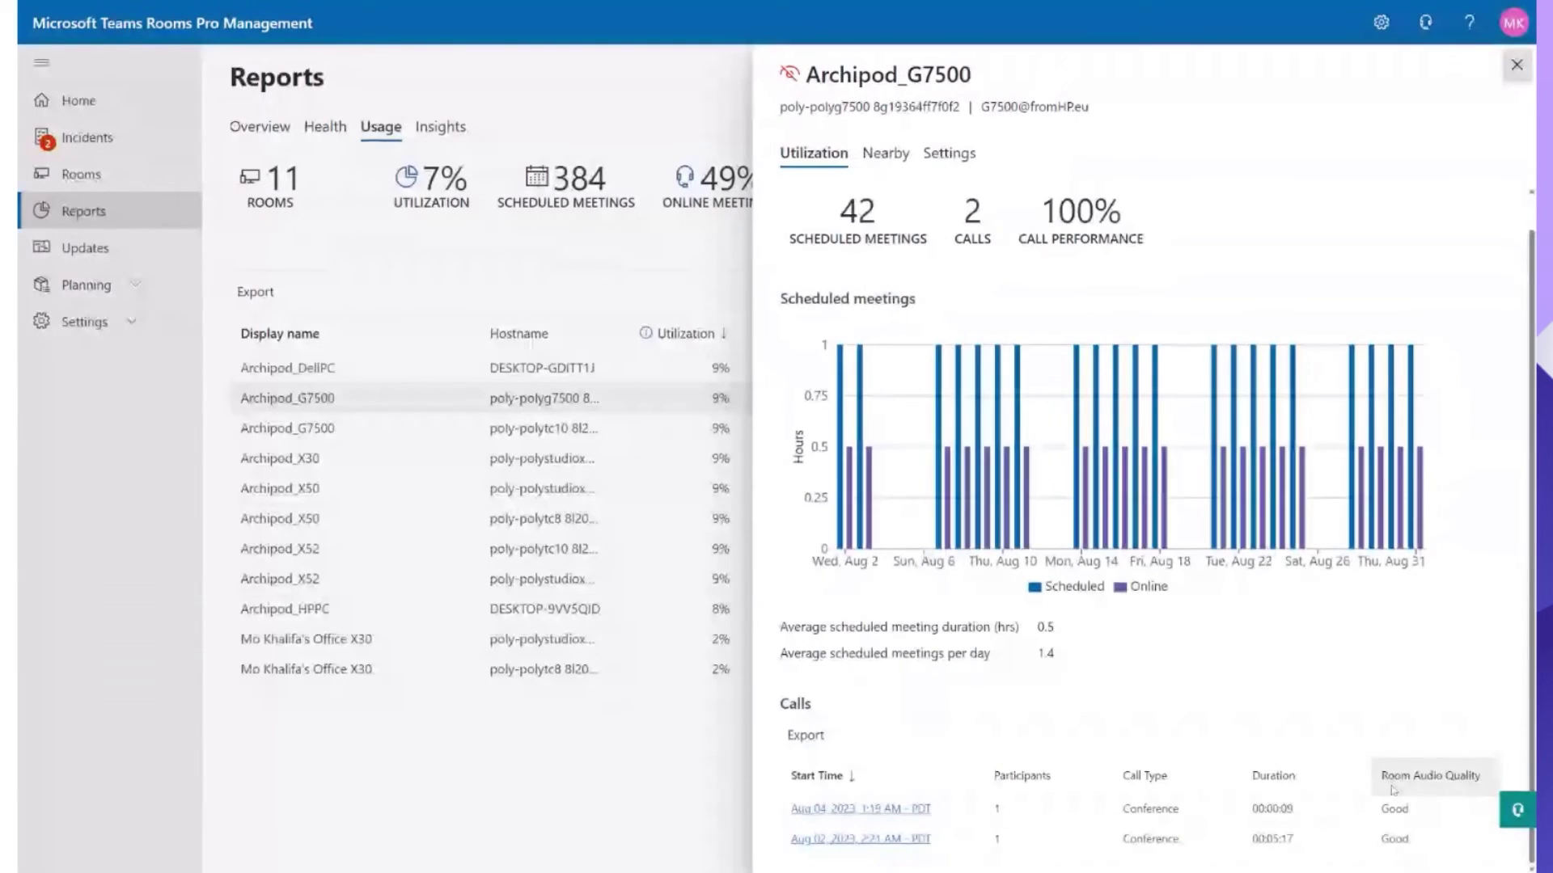
Step: Open the Aug 04, 2023 call's session and review its network stream statistics, all N/A
{"action": "left_click", "coordinate": [825, 815]}
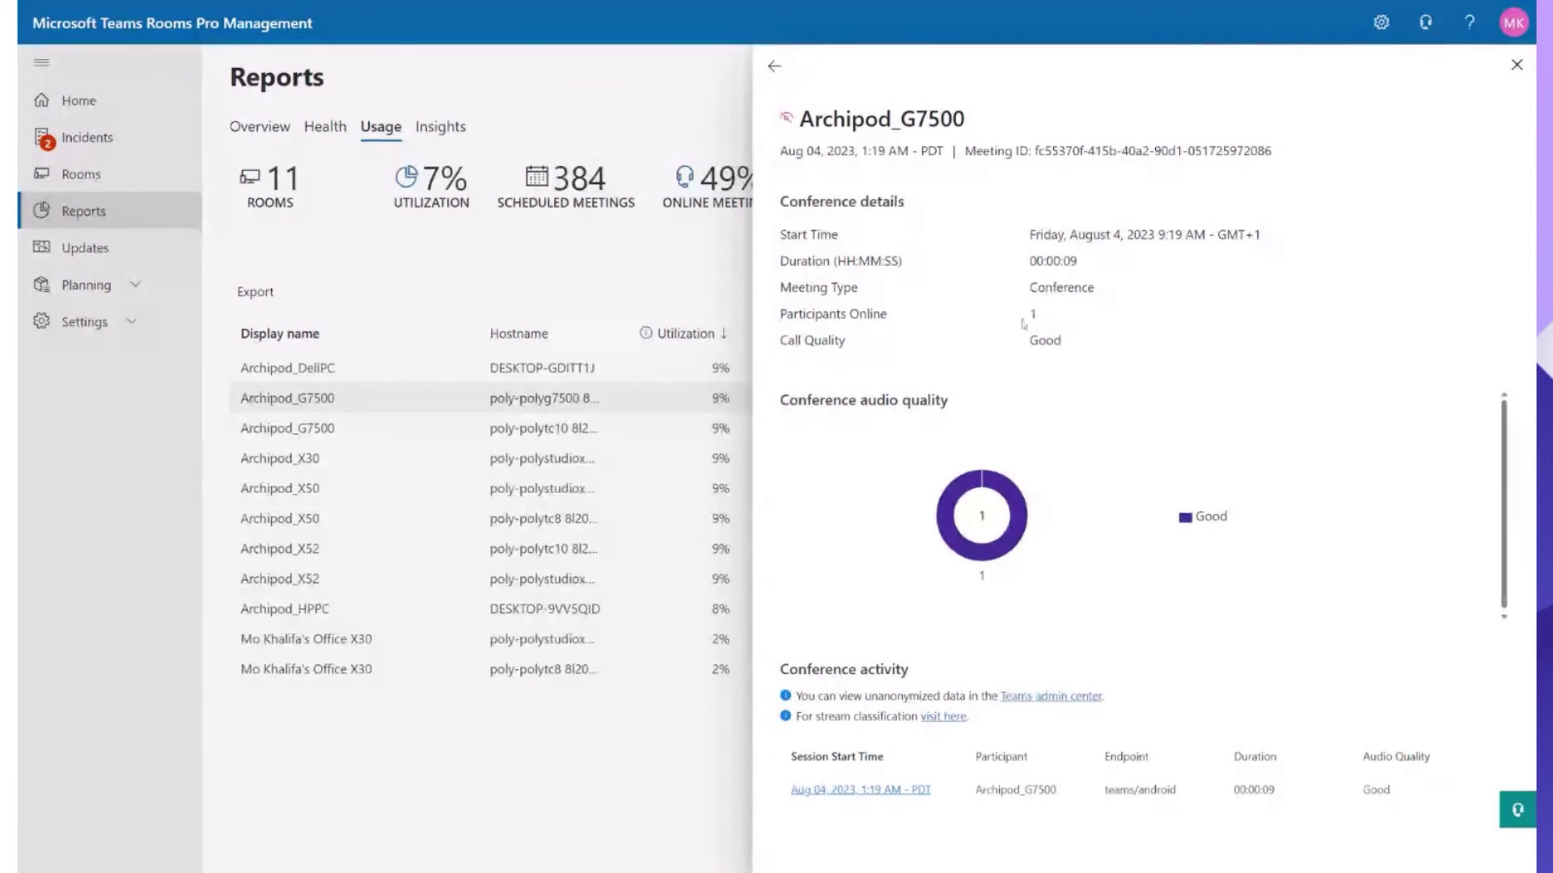
{"action": "left_click", "coordinate": [886, 797]}
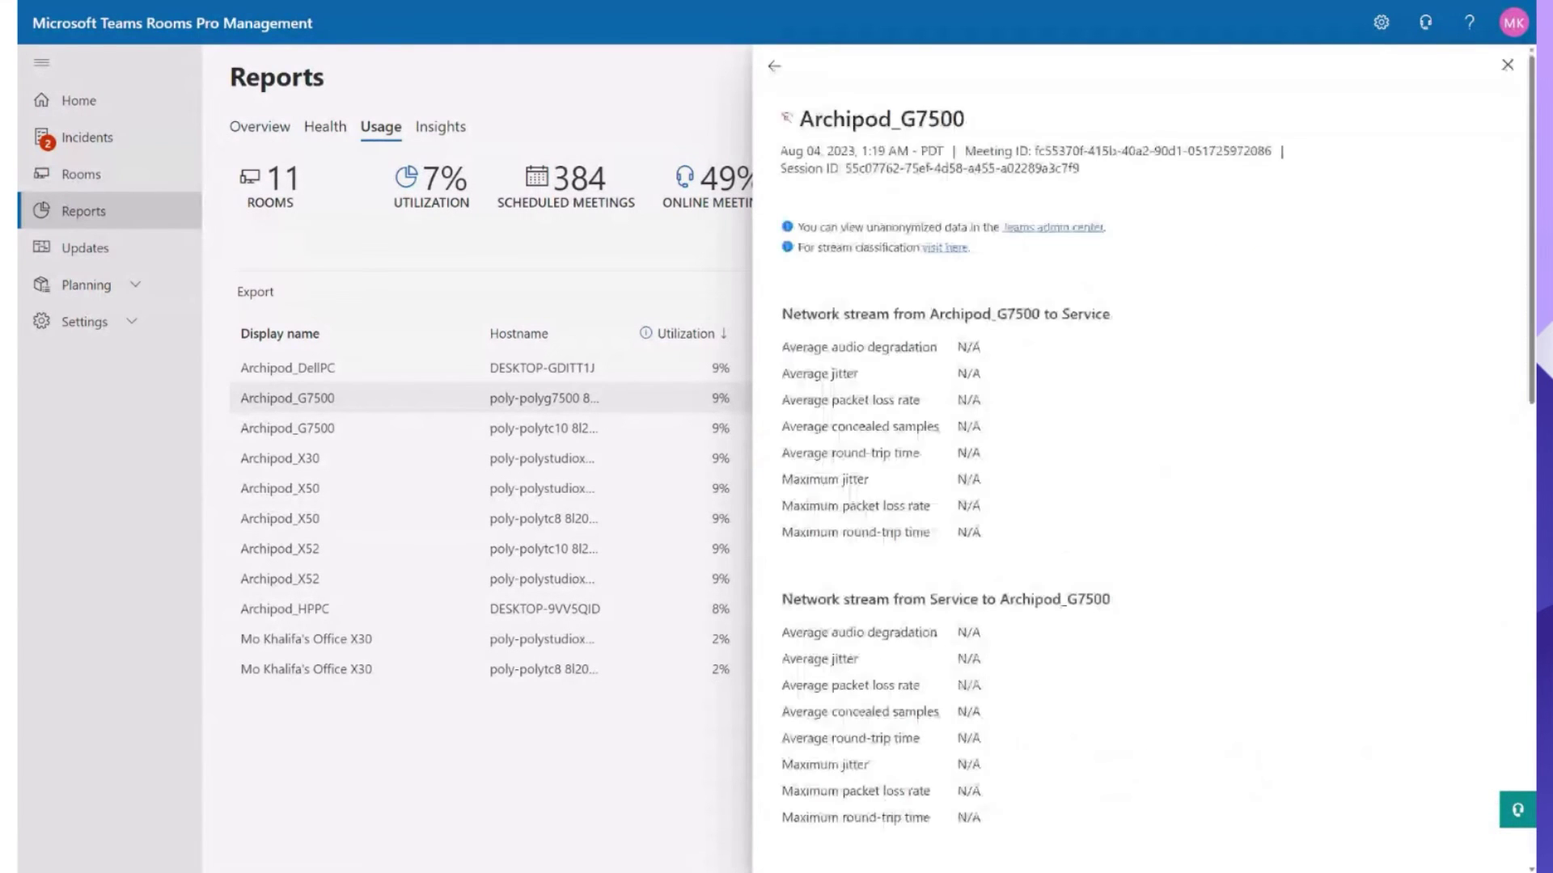
{"action": "scroll", "coordinate": [913, 734], "scroll_direction": "down", "scroll_amount": 2}
{"action": "scroll", "coordinate": [914, 733], "scroll_direction": "down", "scroll_amount": 1}
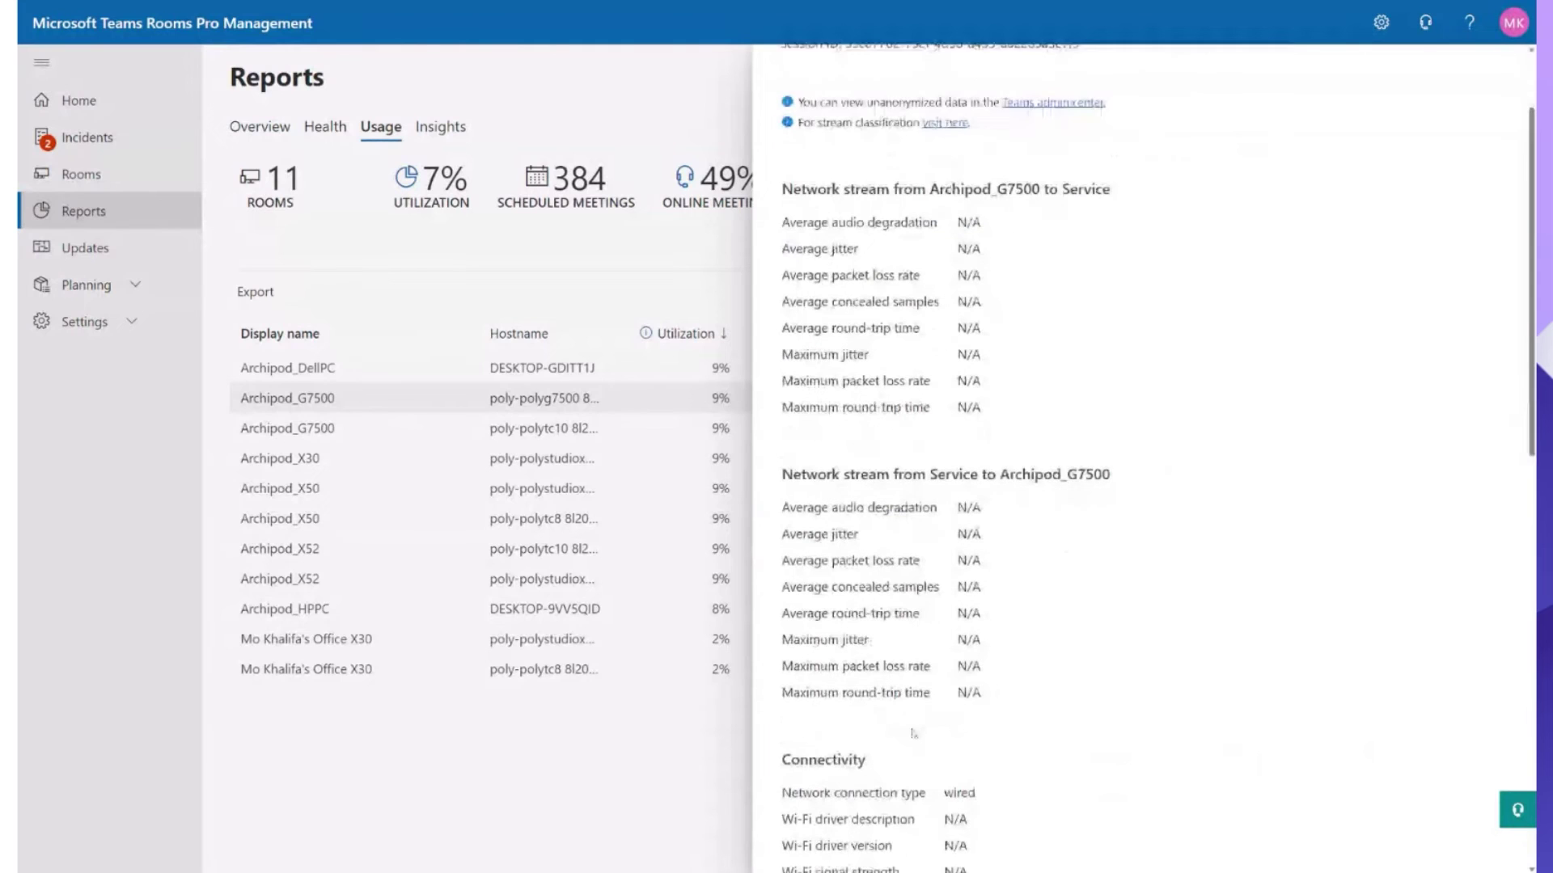
{"action": "scroll", "coordinate": [913, 733], "scroll_direction": "down", "scroll_amount": 5}
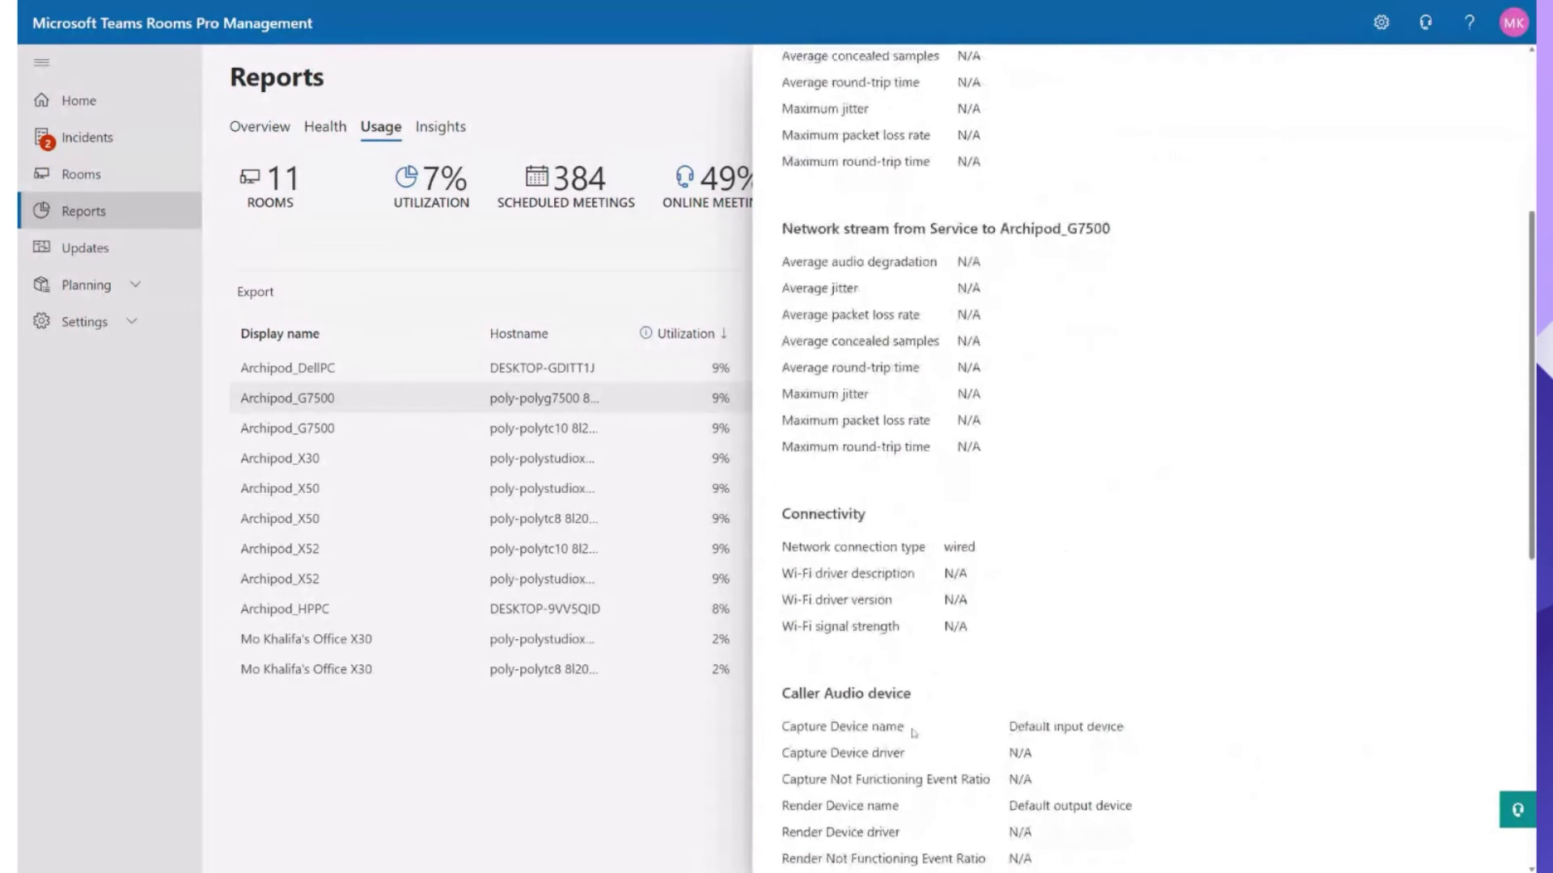
{"action": "scroll", "coordinate": [913, 733], "scroll_direction": "down", "scroll_amount": 13}
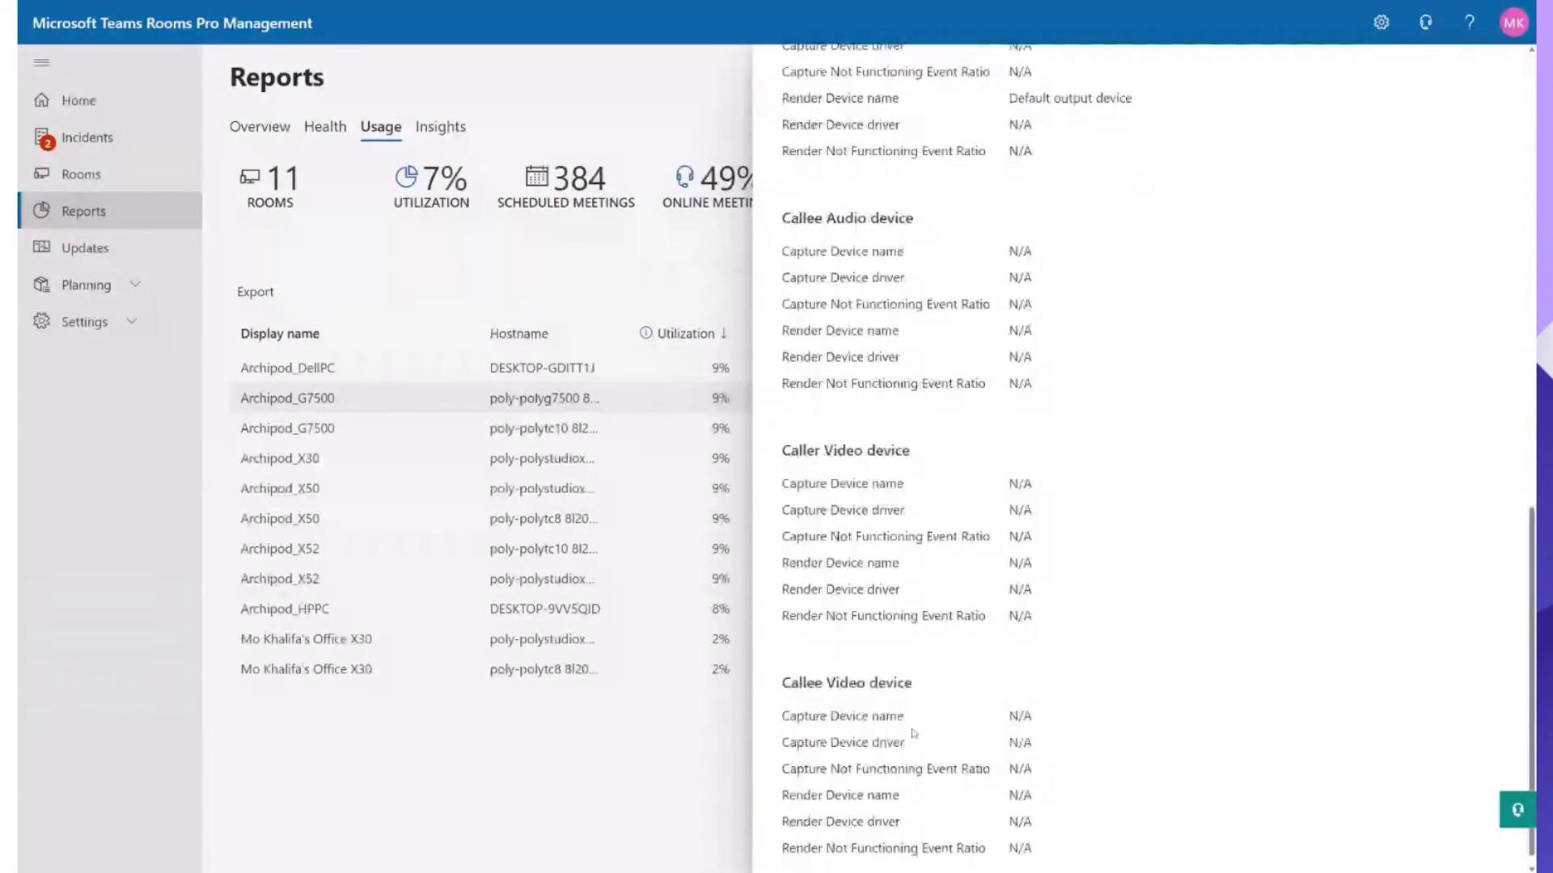
{"action": "scroll", "coordinate": [914, 734], "scroll_direction": "up", "scroll_amount": 20}
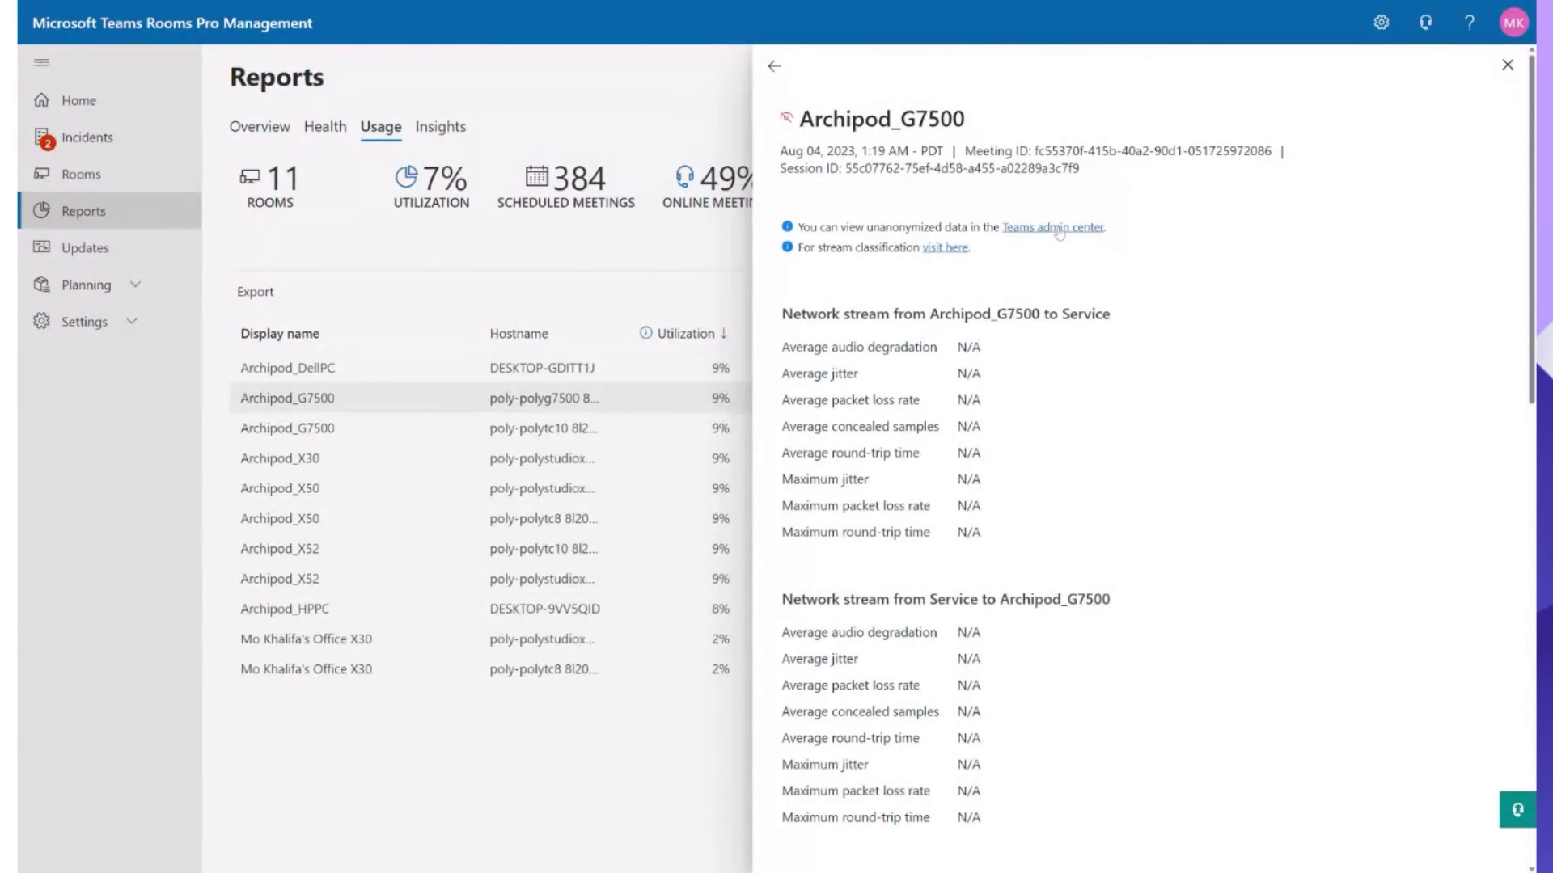
Step: Return to Archipod_G7500's panel and show its settings: make poly, model polyg7500
{"action": "left_click", "coordinate": [774, 66]}
{"action": "left_click", "coordinate": [774, 66]}
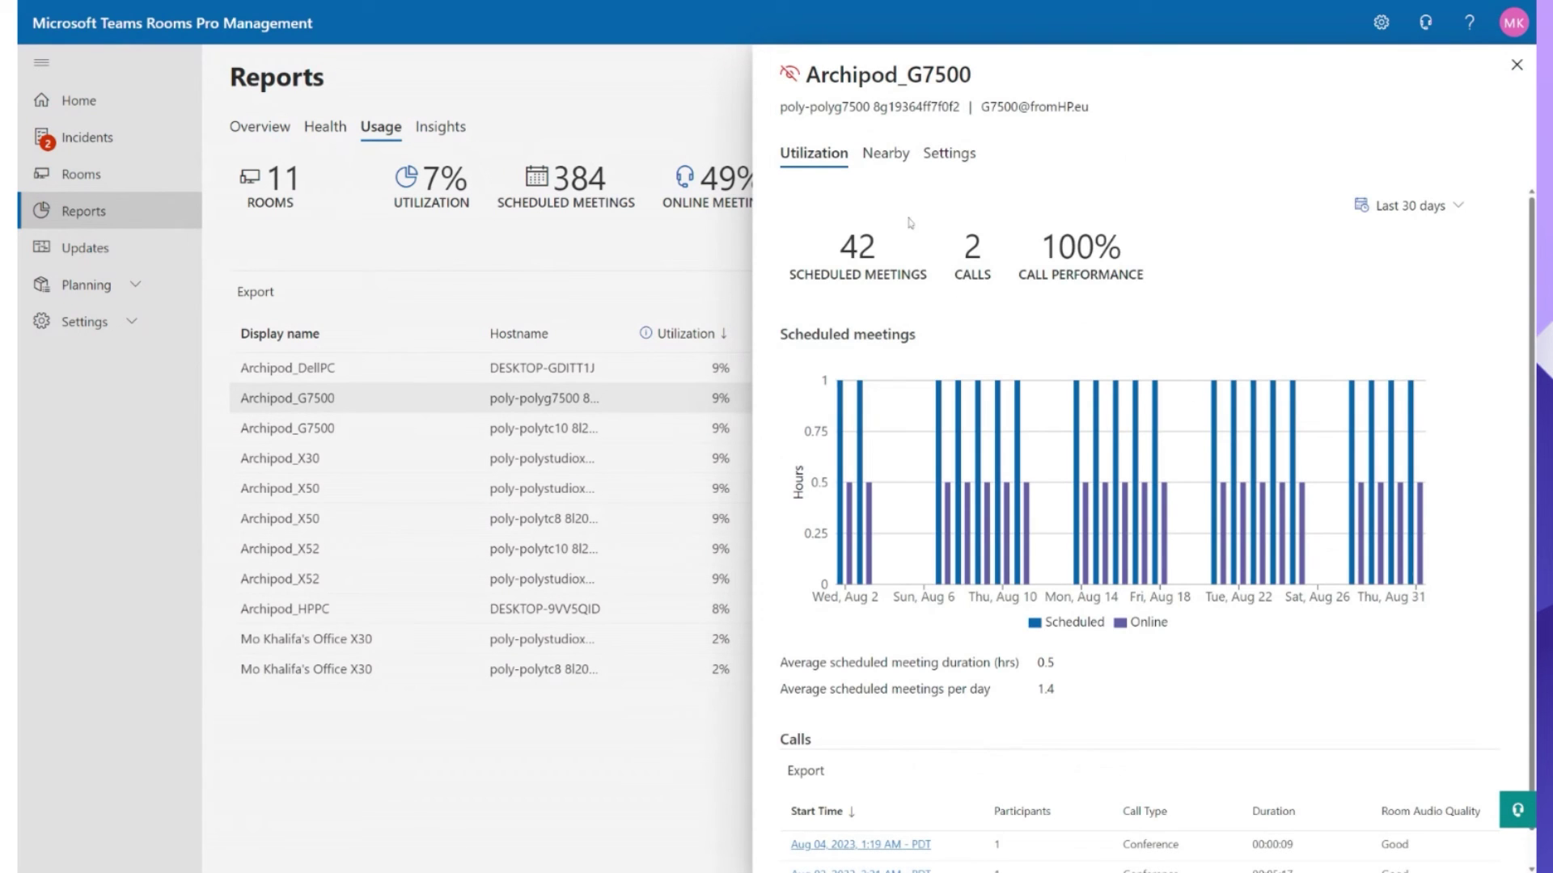
{"action": "left_click", "coordinate": [886, 155]}
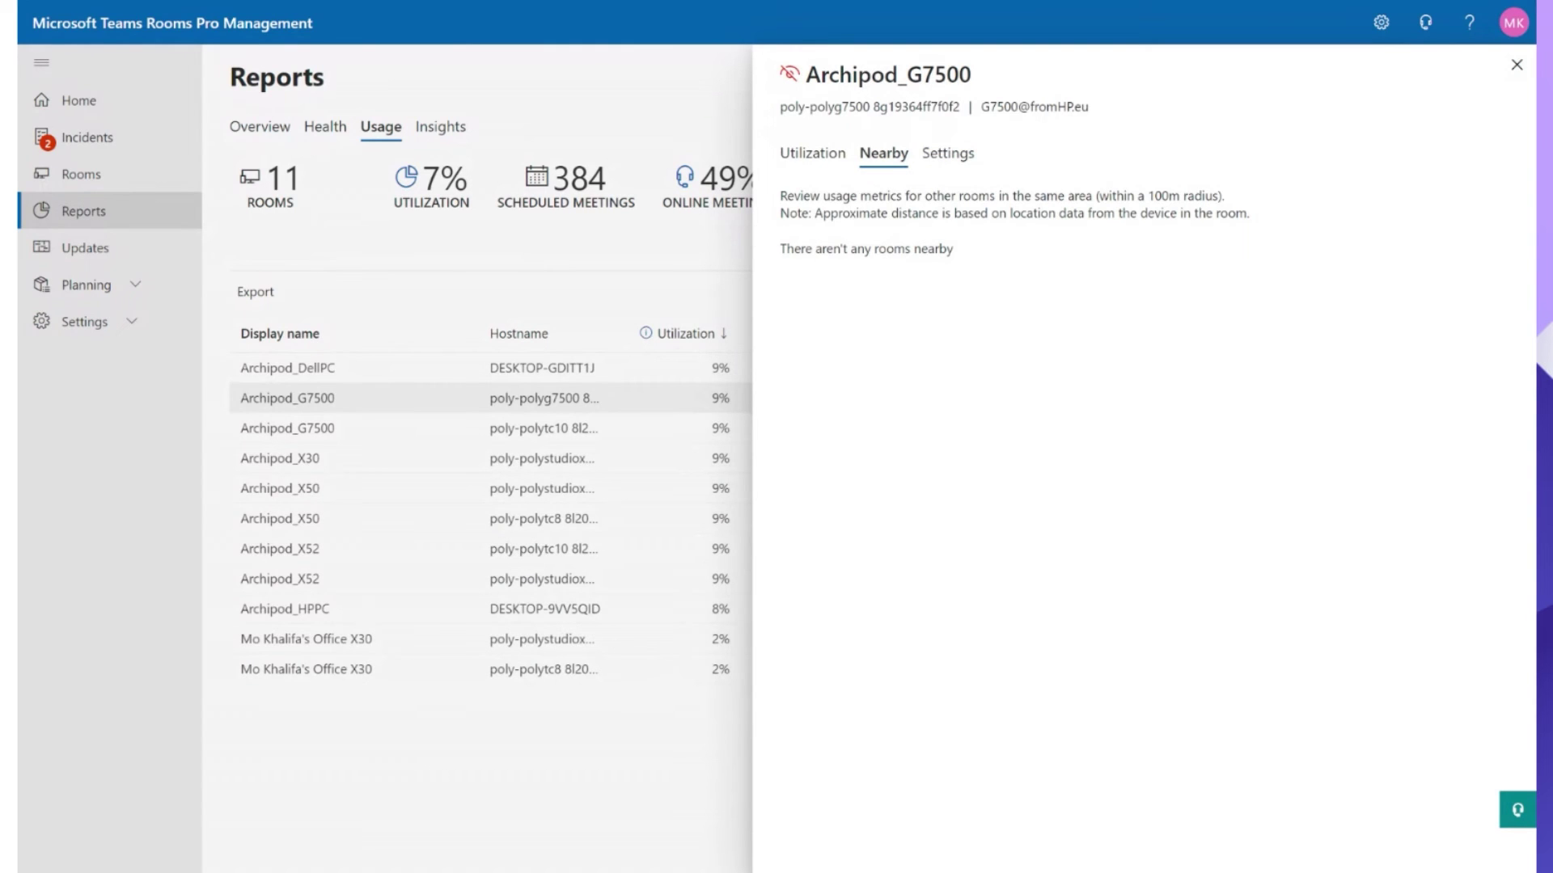
{"action": "left_click", "coordinate": [947, 154]}
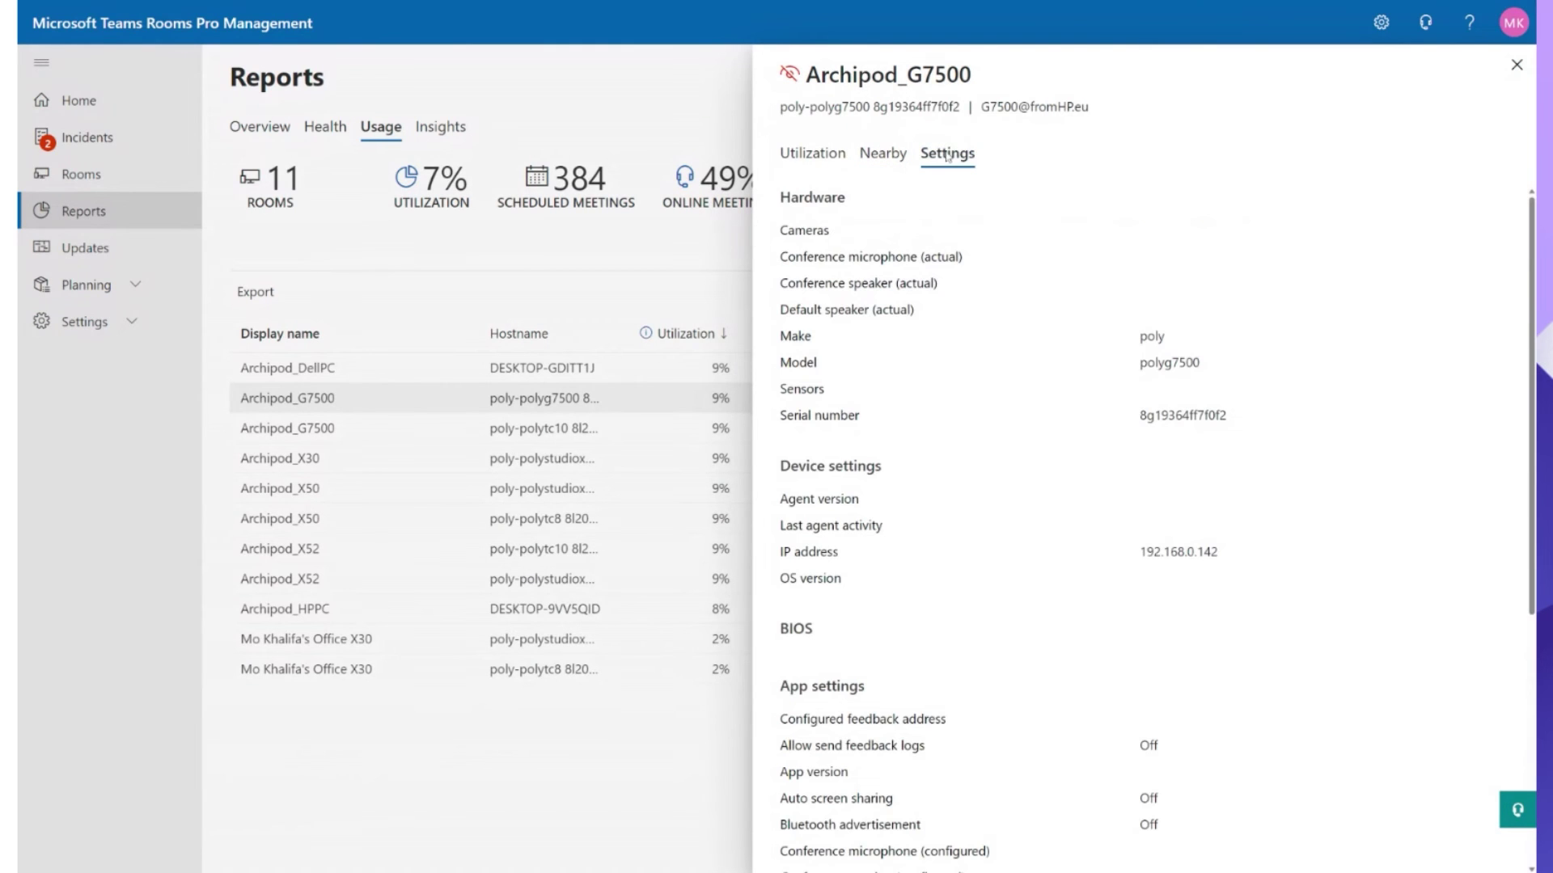
Step: Inspect the Archipod_DellPC room's Utilization, Nearby and Settings tabs, then close its details panel
{"action": "left_click", "coordinate": [338, 373]}
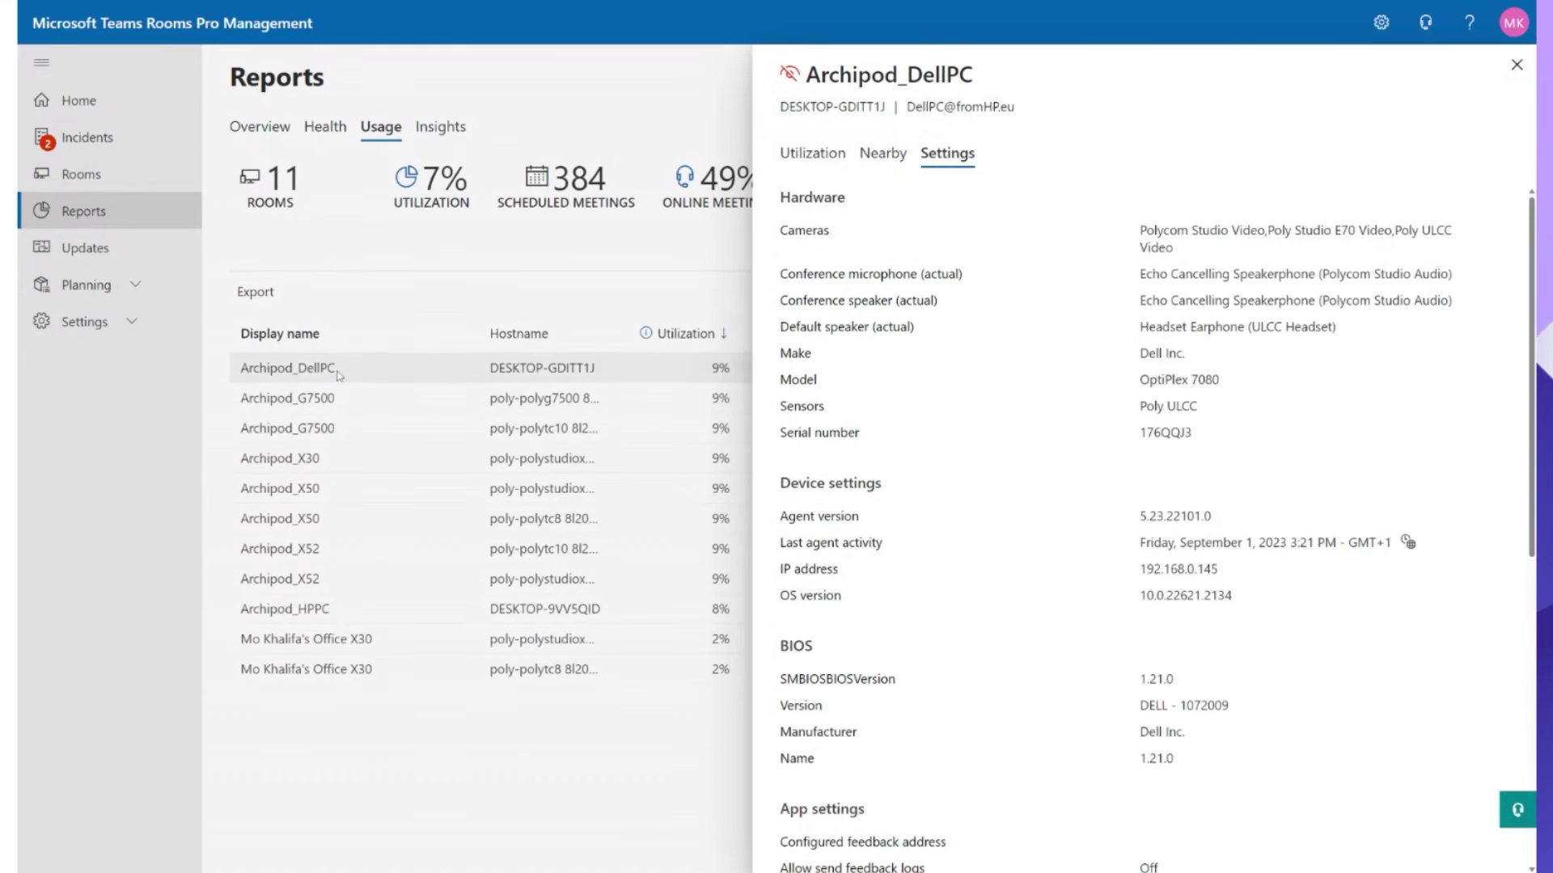
{"action": "left_click", "coordinate": [812, 153]}
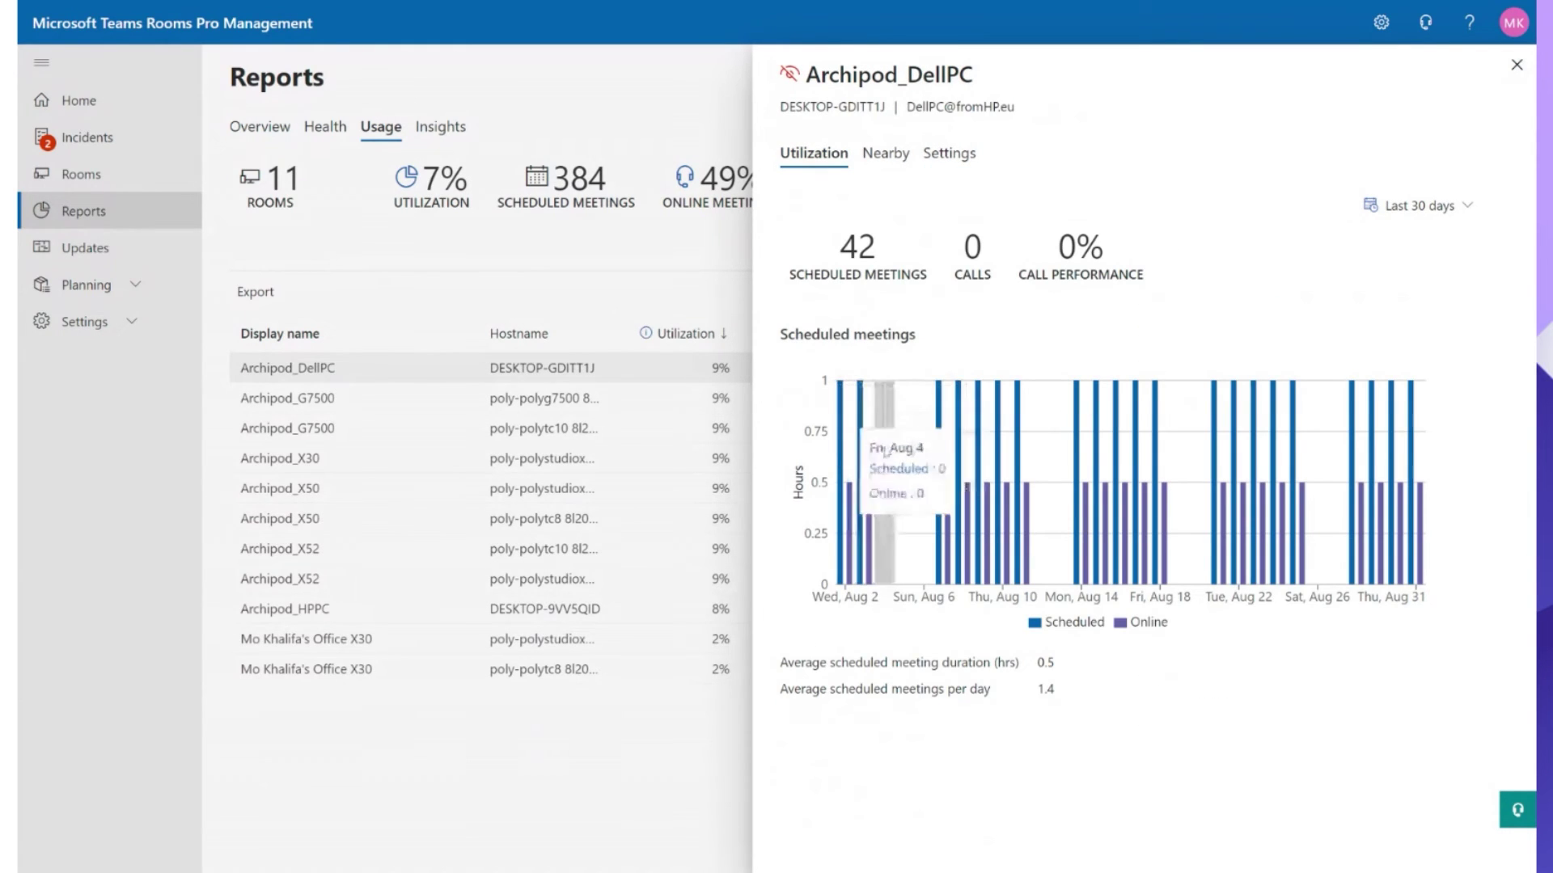
{"action": "left_click", "coordinate": [888, 155]}
{"action": "left_click", "coordinate": [948, 154]}
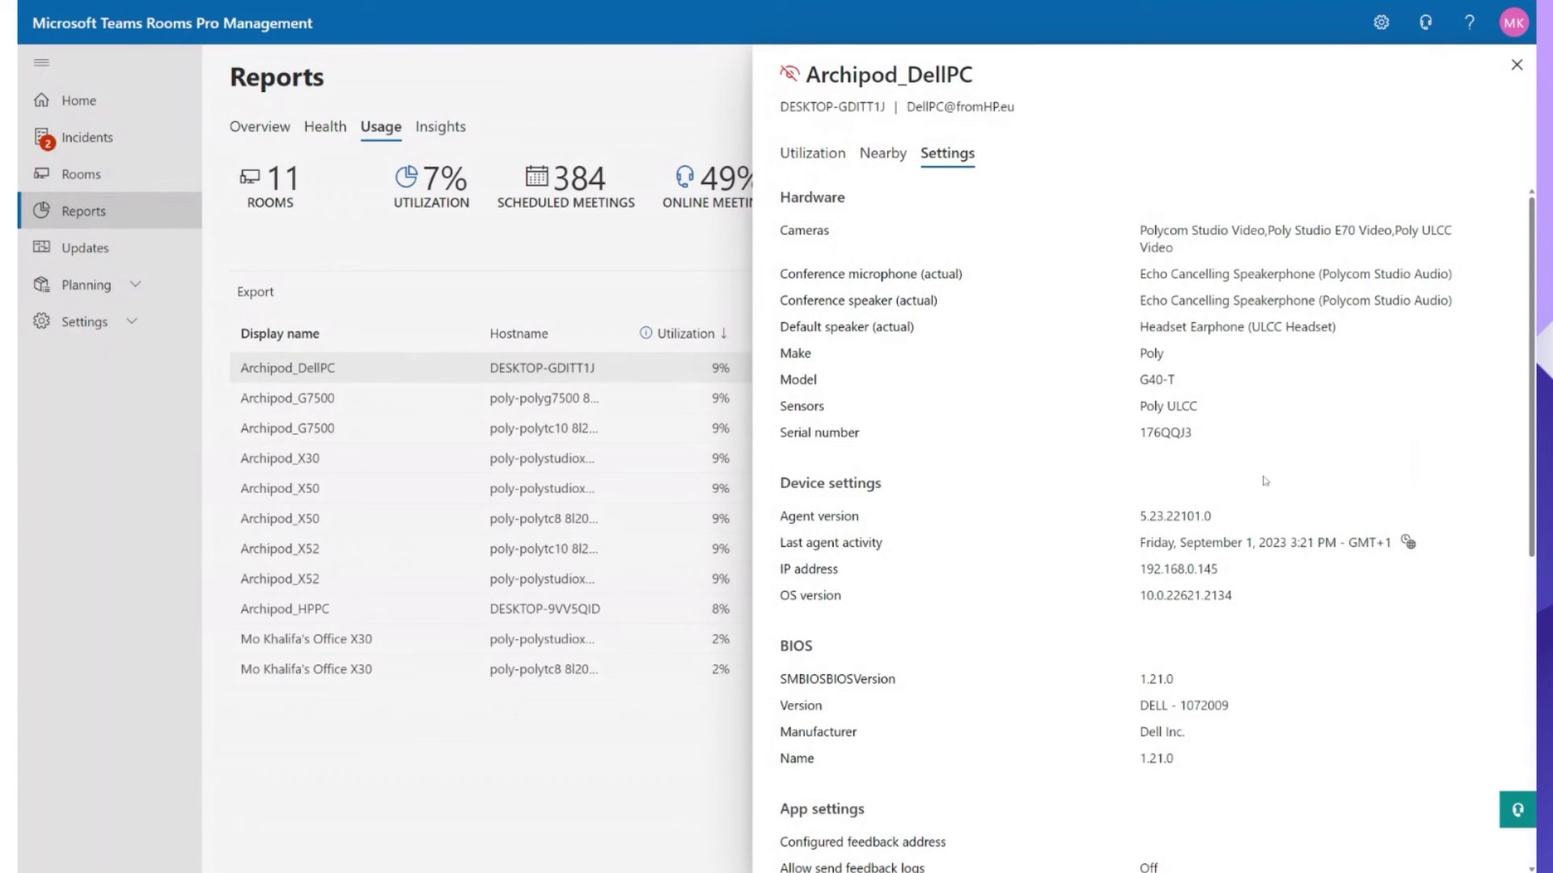
{"action": "scroll", "coordinate": [1266, 481], "scroll_direction": "down", "scroll_amount": 7}
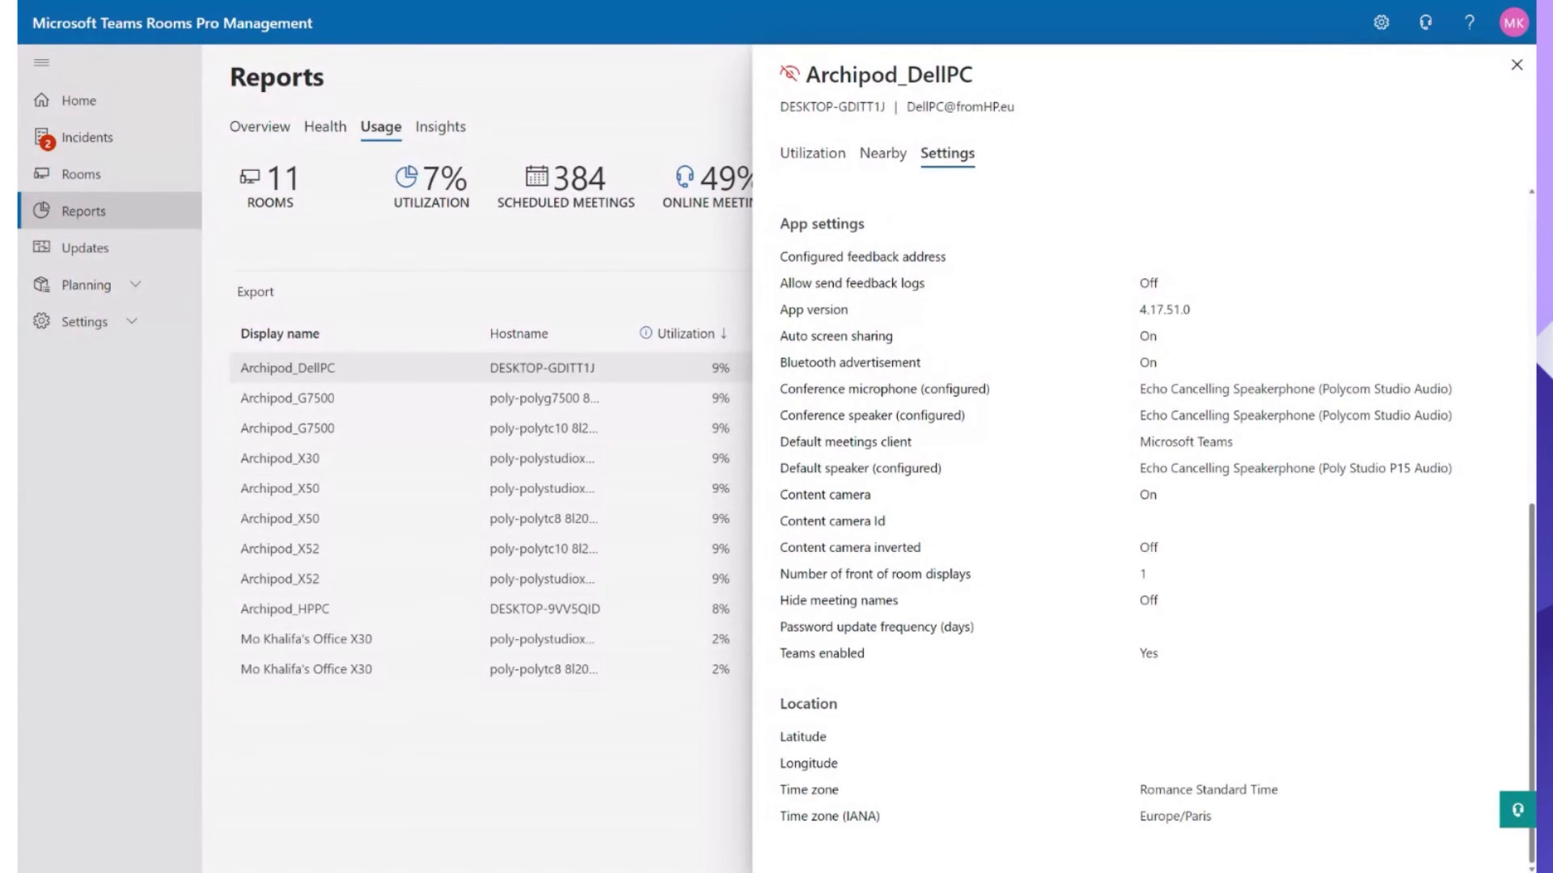
{"action": "scroll", "coordinate": [1262, 477], "scroll_direction": "up", "scroll_amount": 7}
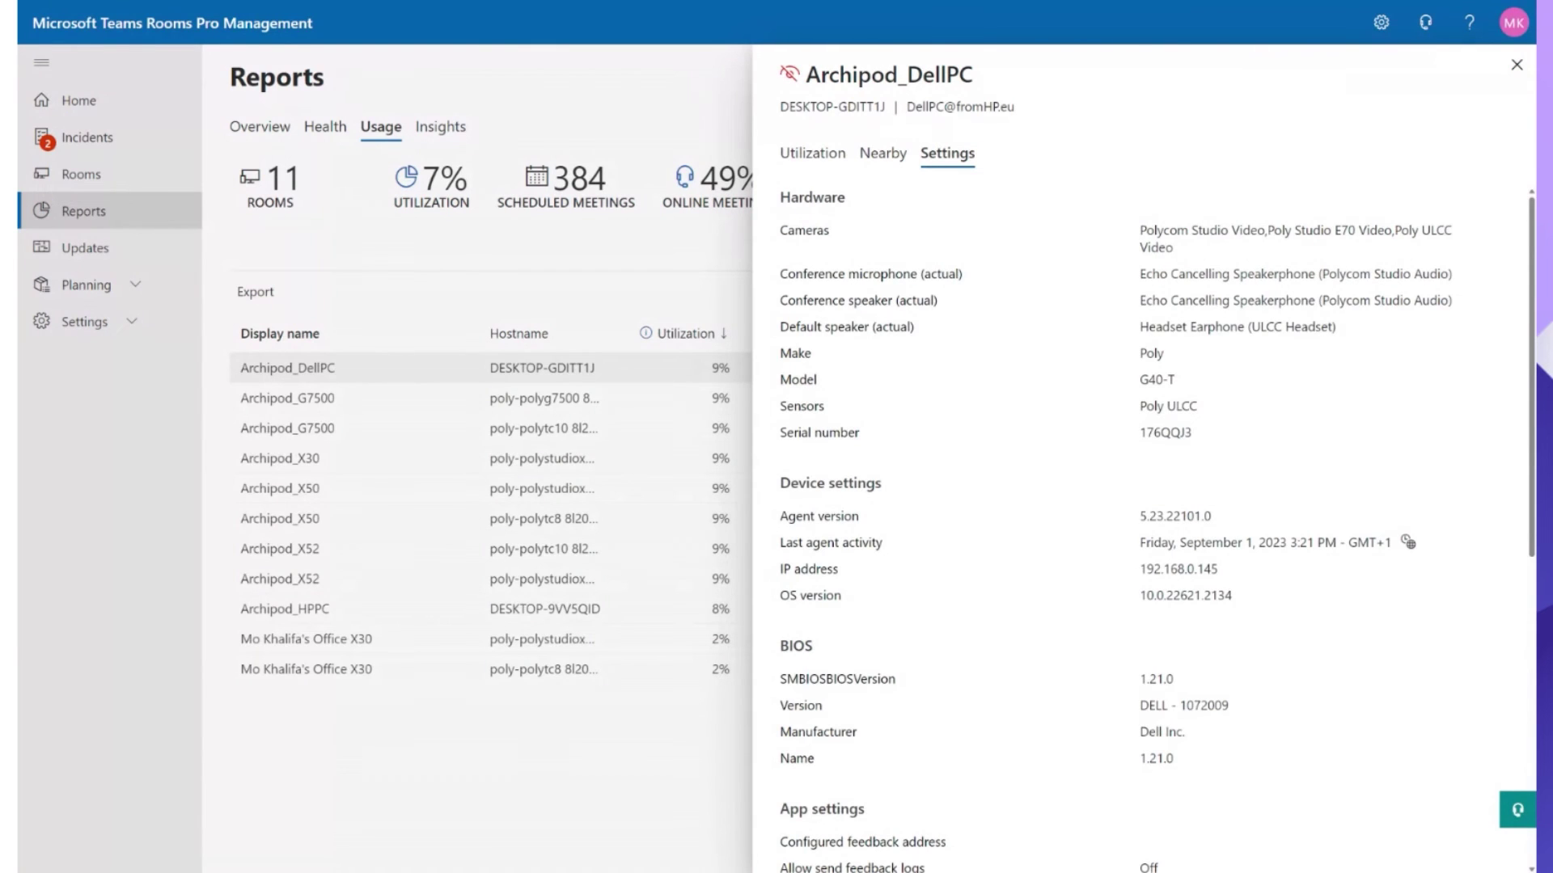
{"action": "left_click", "coordinate": [1517, 66]}
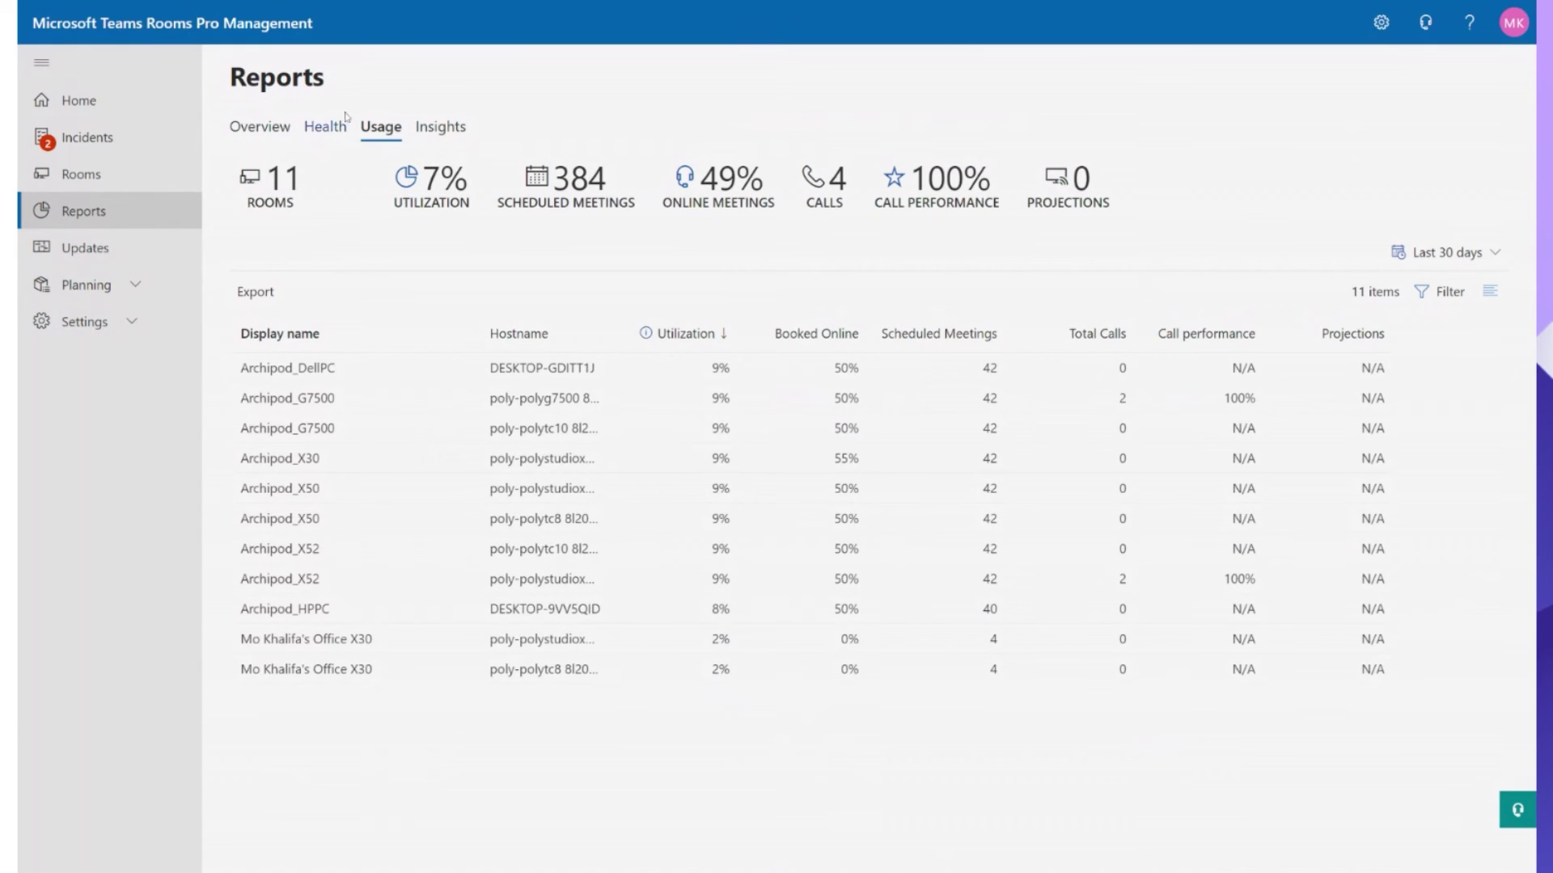
Step: Review the Insights report: 21 actions completed, Estimated savings of 9.41 IT hours ($470), and User experience
{"action": "left_click", "coordinate": [458, 132]}
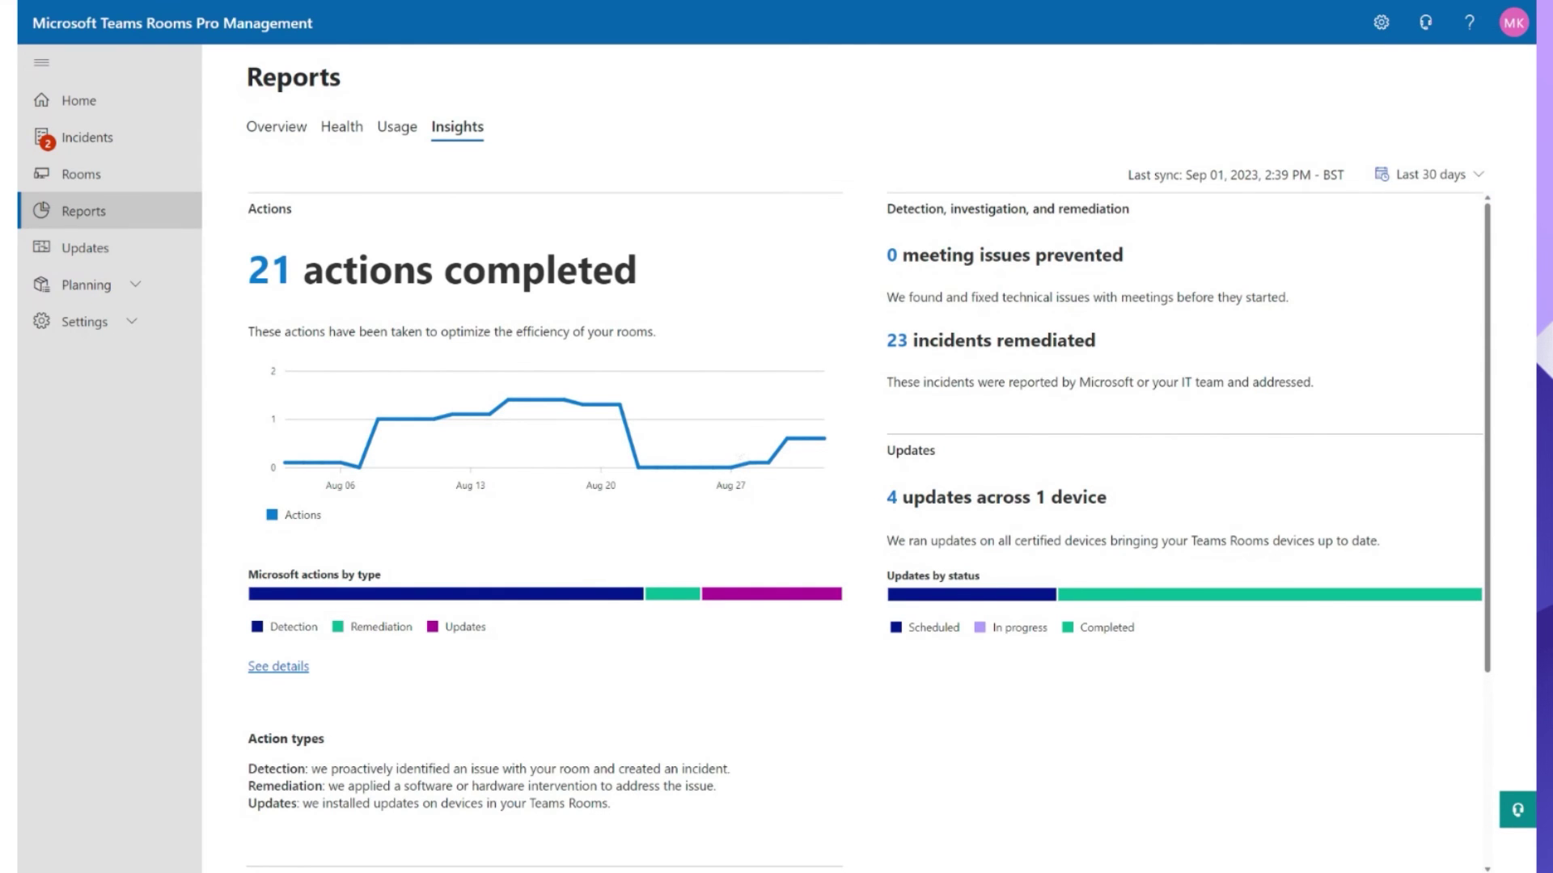
{"action": "scroll", "coordinate": [711, 445], "scroll_direction": "down", "scroll_amount": 2}
{"action": "scroll", "coordinate": [696, 444], "scroll_direction": "up", "scroll_amount": 1}
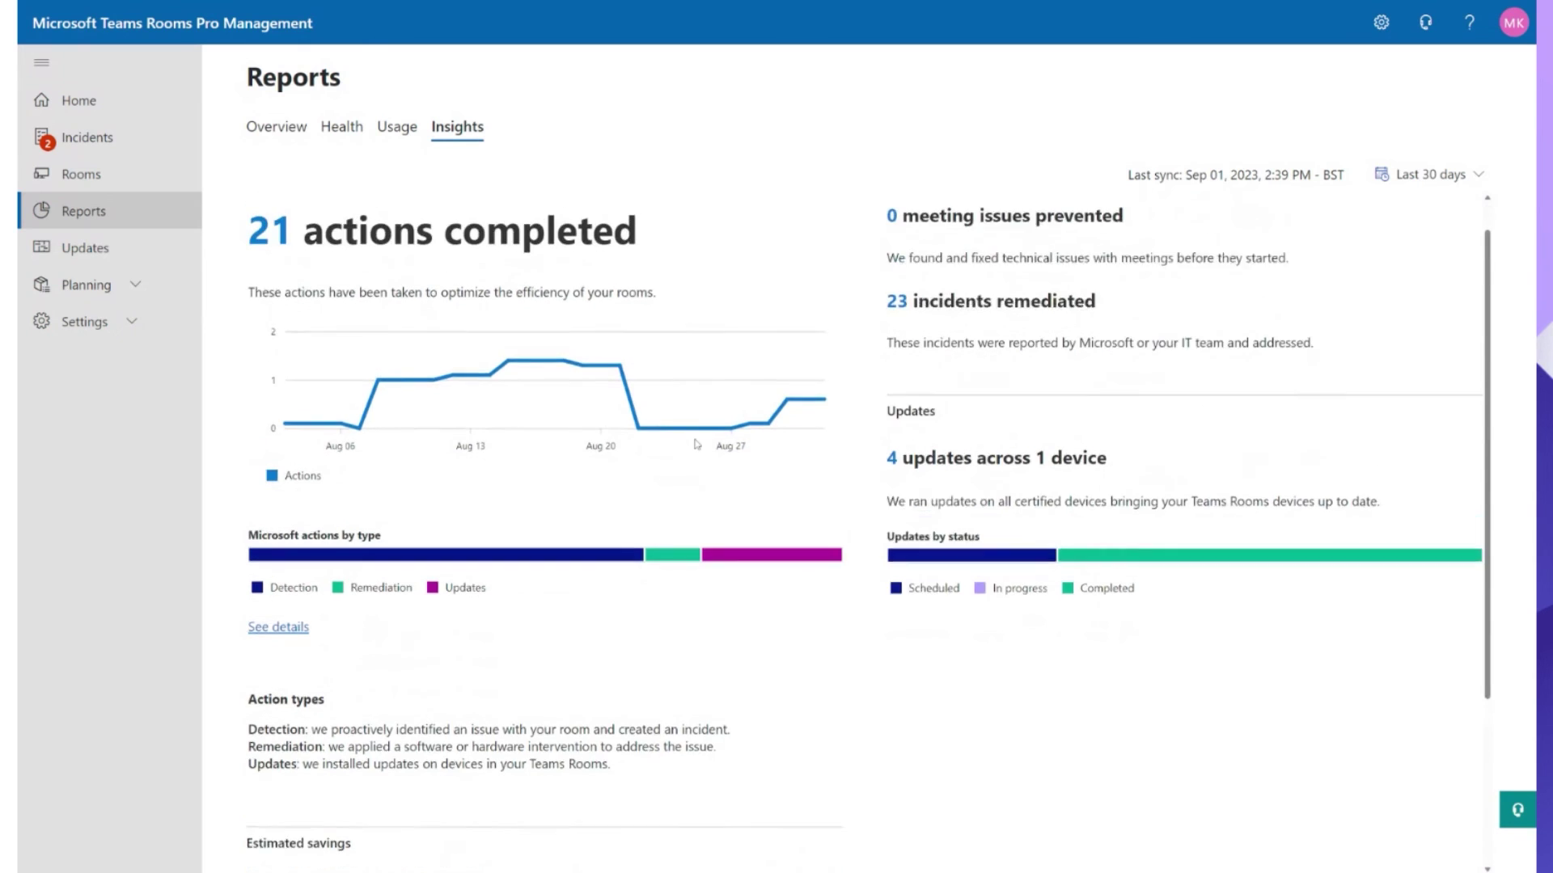
{"action": "scroll", "coordinate": [697, 444], "scroll_direction": "up", "scroll_amount": 1}
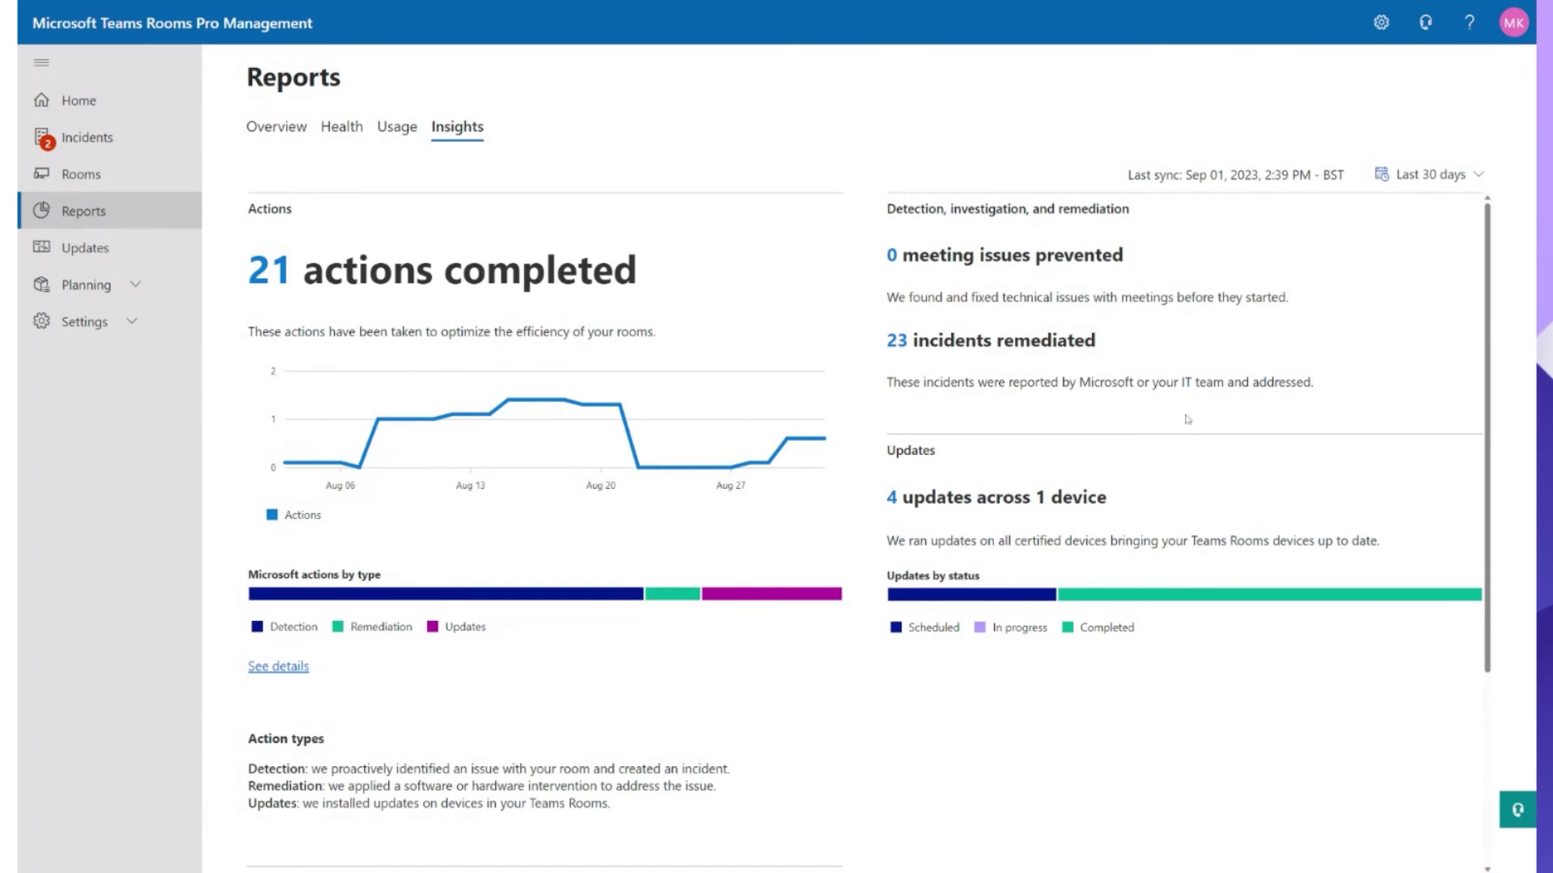
{"action": "scroll", "coordinate": [1189, 406], "scroll_direction": "down", "scroll_amount": 1}
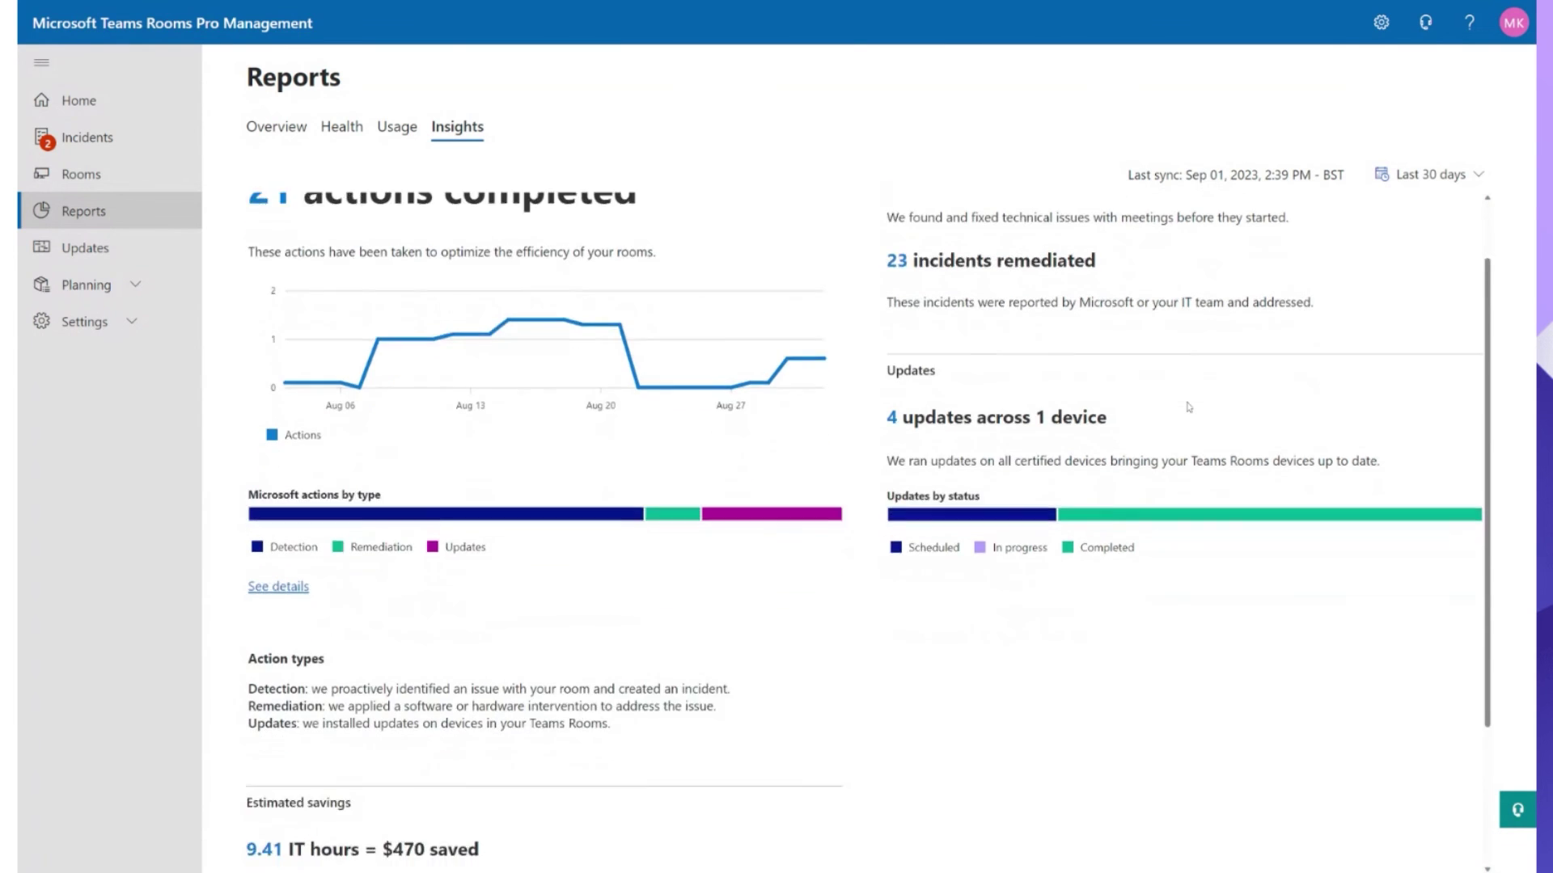
{"action": "scroll", "coordinate": [882, 712], "scroll_direction": "down", "scroll_amount": 2}
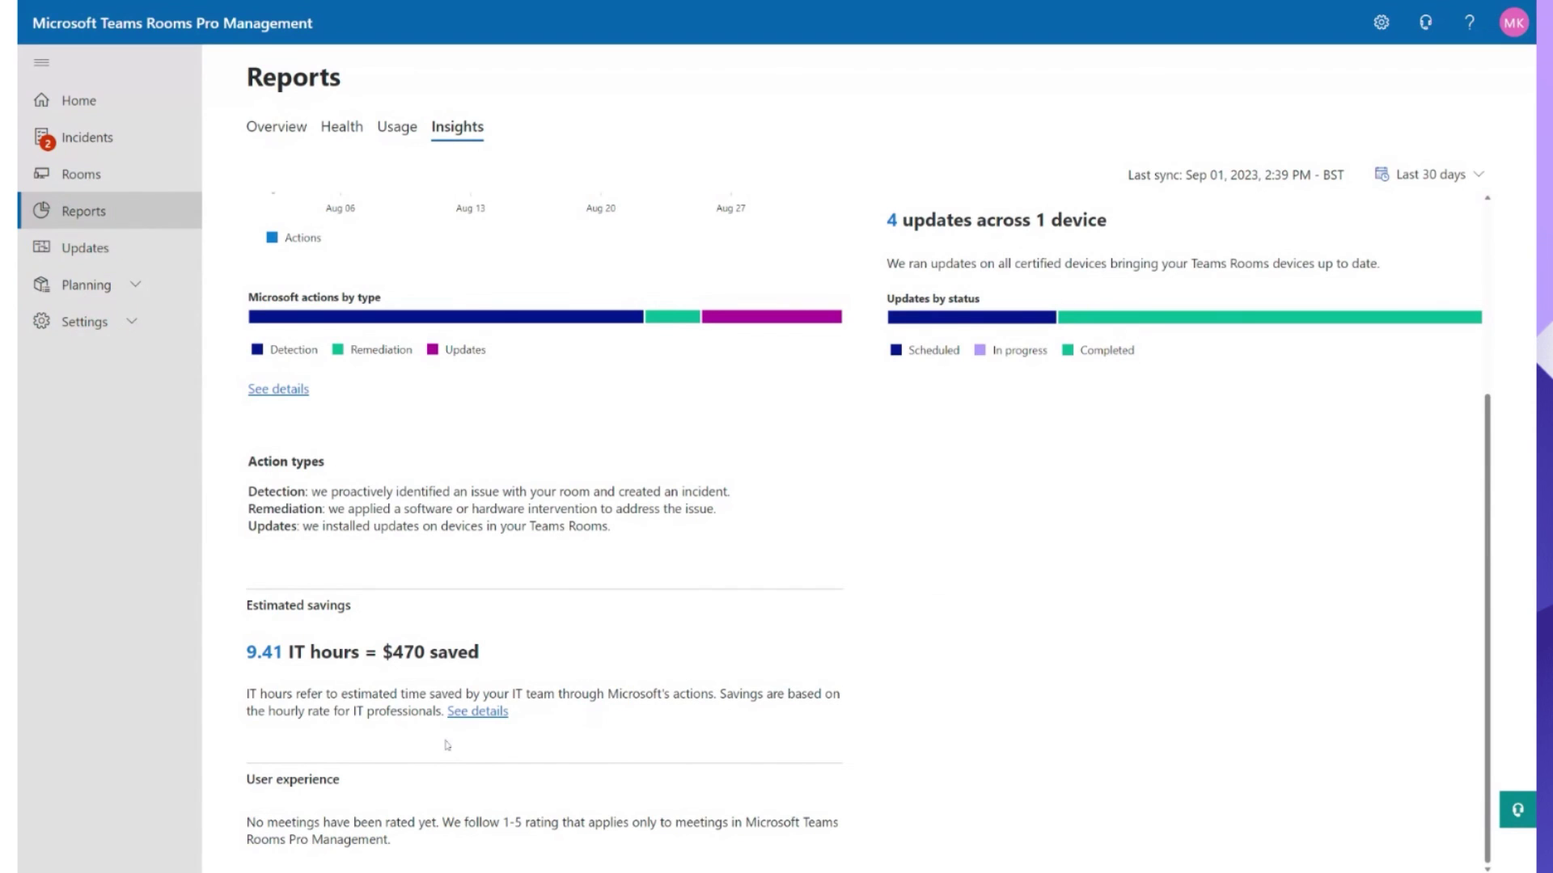
{"action": "scroll", "coordinate": [447, 745], "scroll_direction": "up", "scroll_amount": 1}
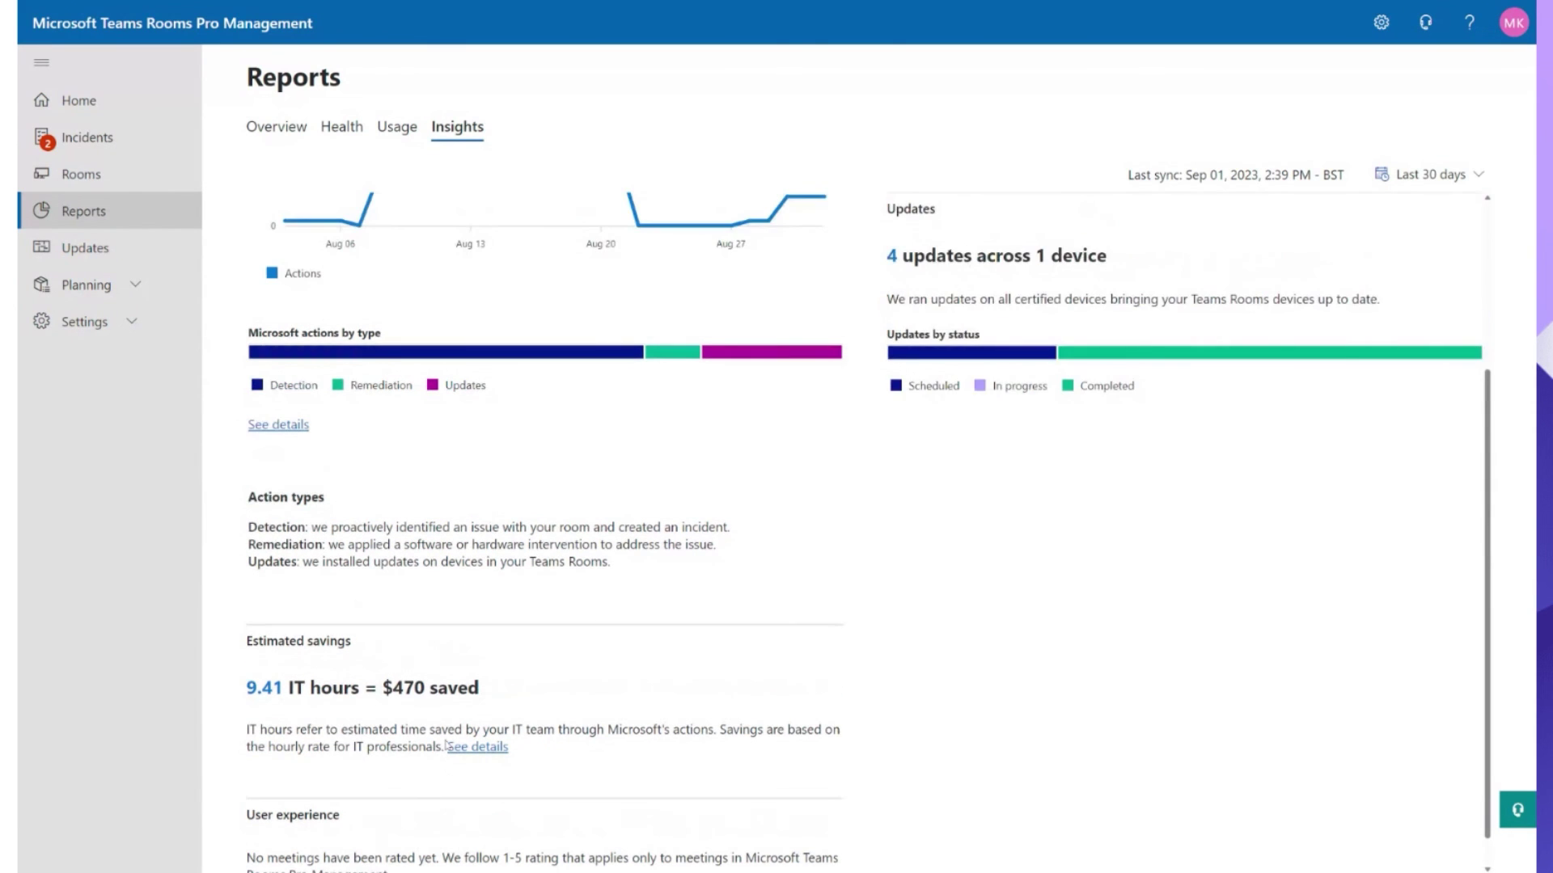
{"action": "scroll", "coordinate": [453, 688], "scroll_direction": "up", "scroll_amount": 3}
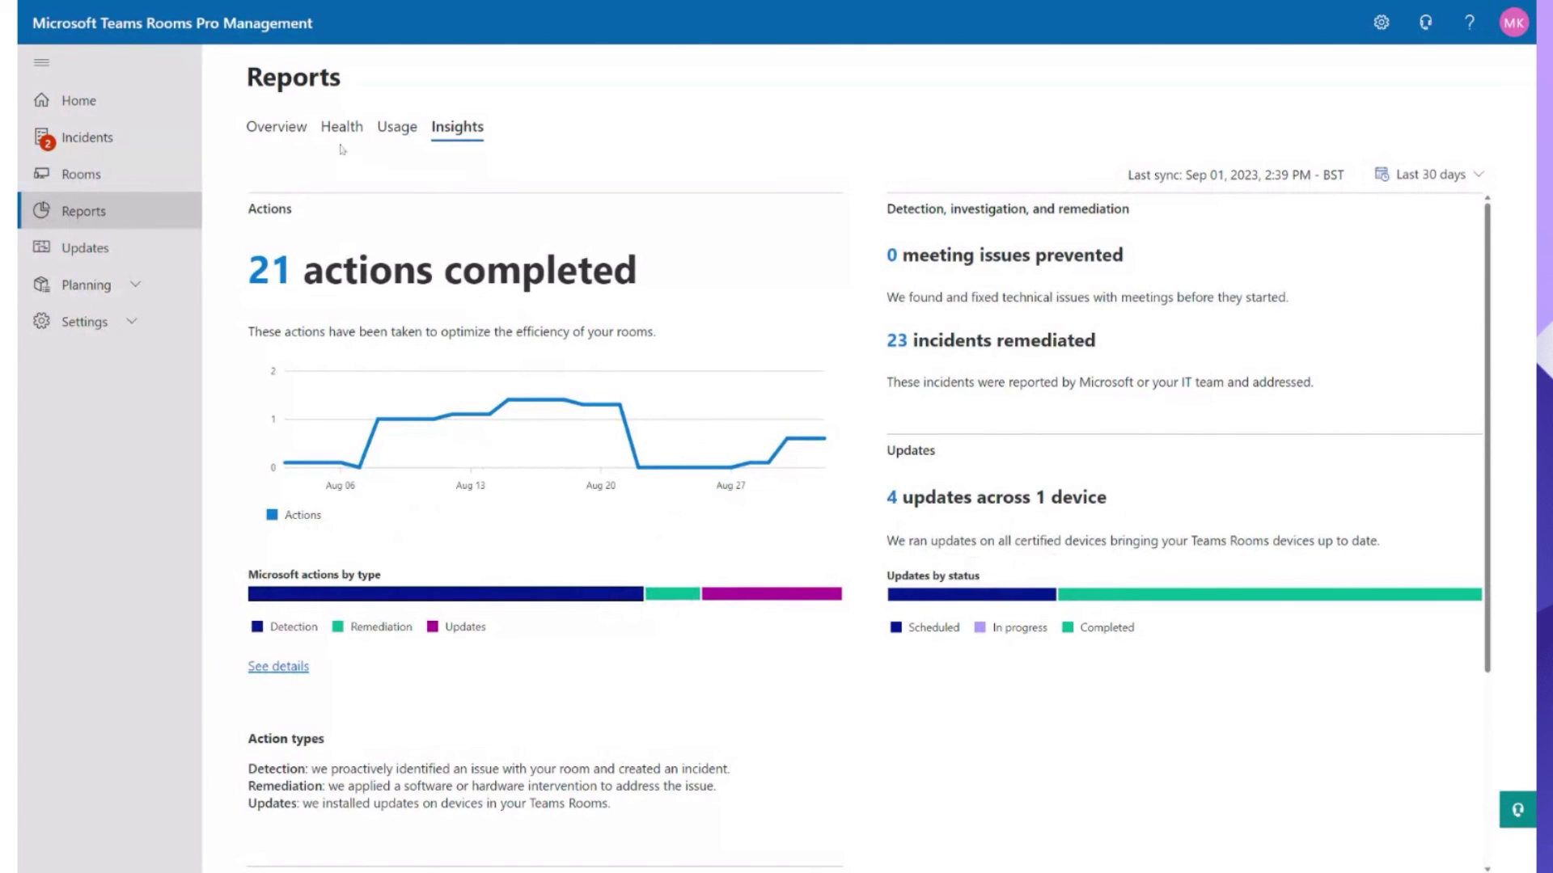
{"action": "left_click", "coordinate": [291, 134]}
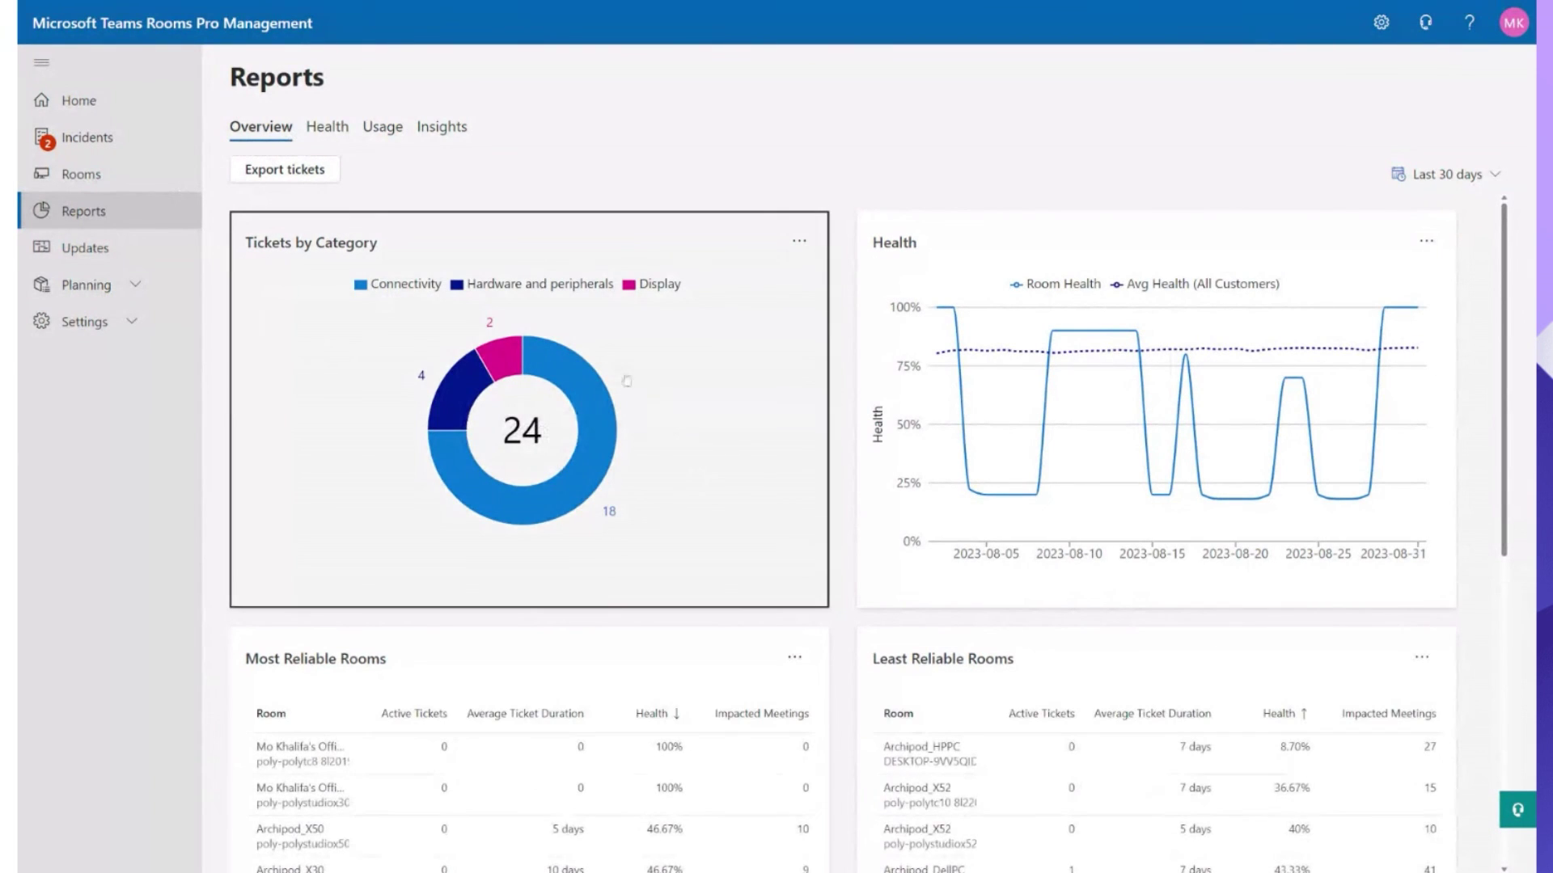
{"action": "left_click", "coordinate": [579, 387]}
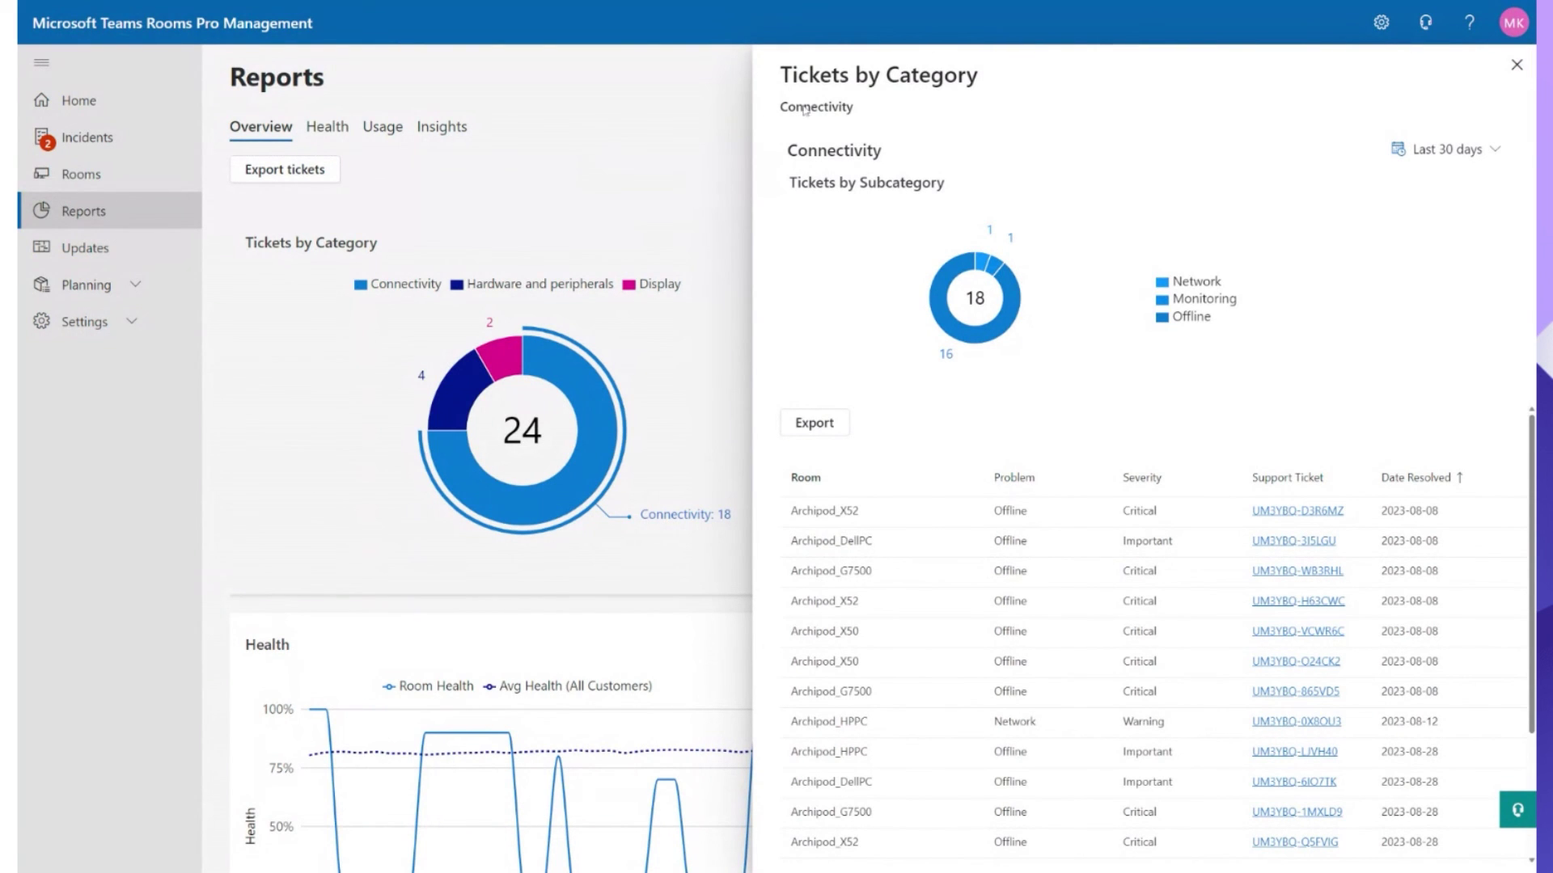
{"action": "key", "text": "Escape"}
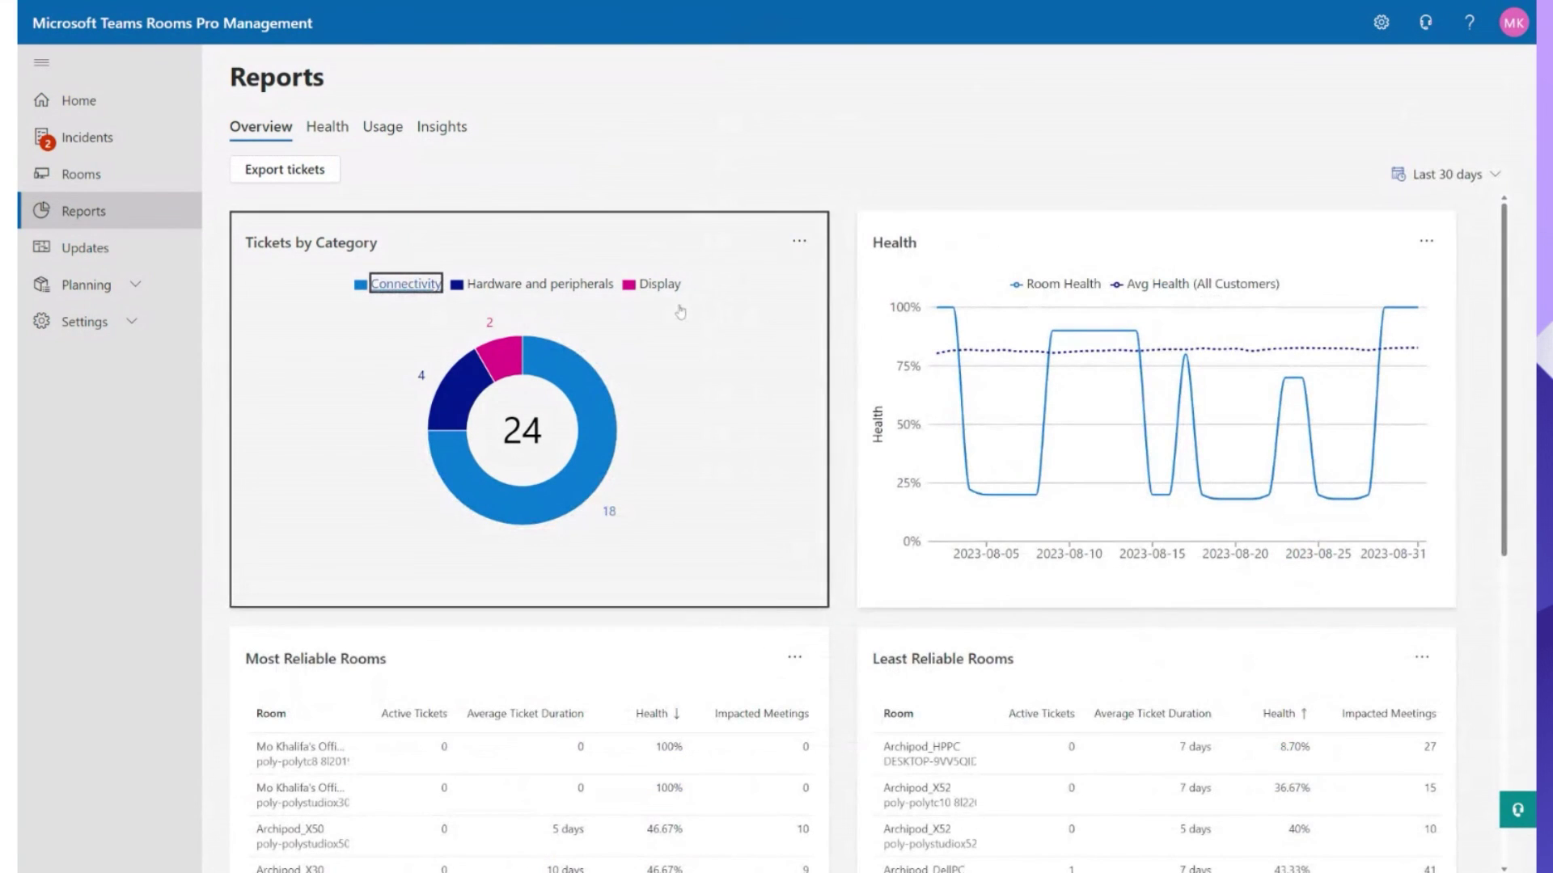
{"action": "left_click", "coordinate": [458, 127]}
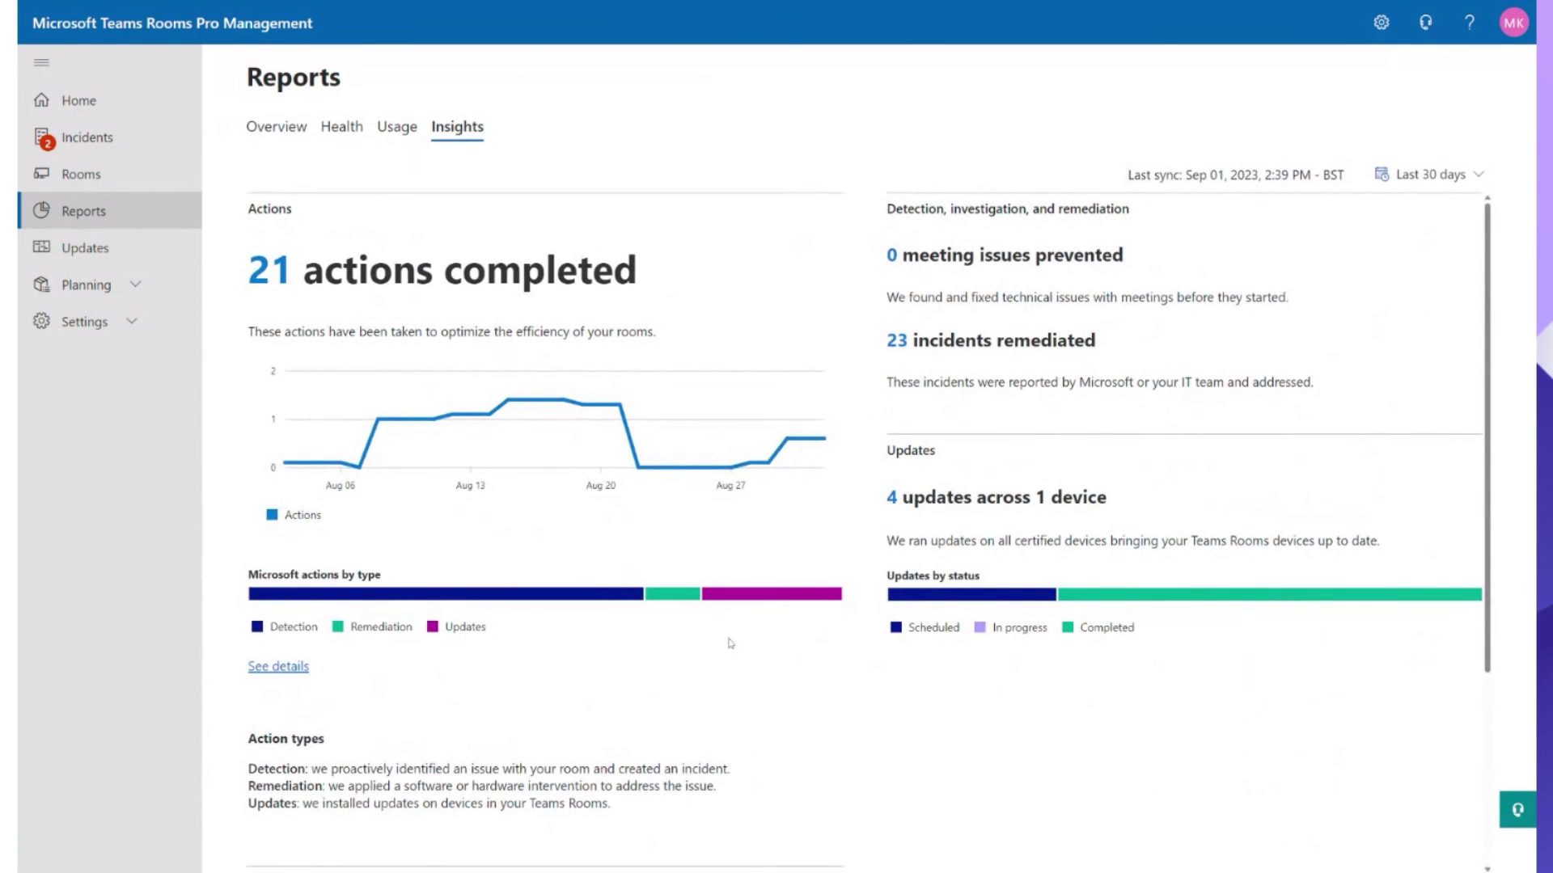
{"action": "scroll", "coordinate": [730, 641], "scroll_direction": "down", "scroll_amount": 3}
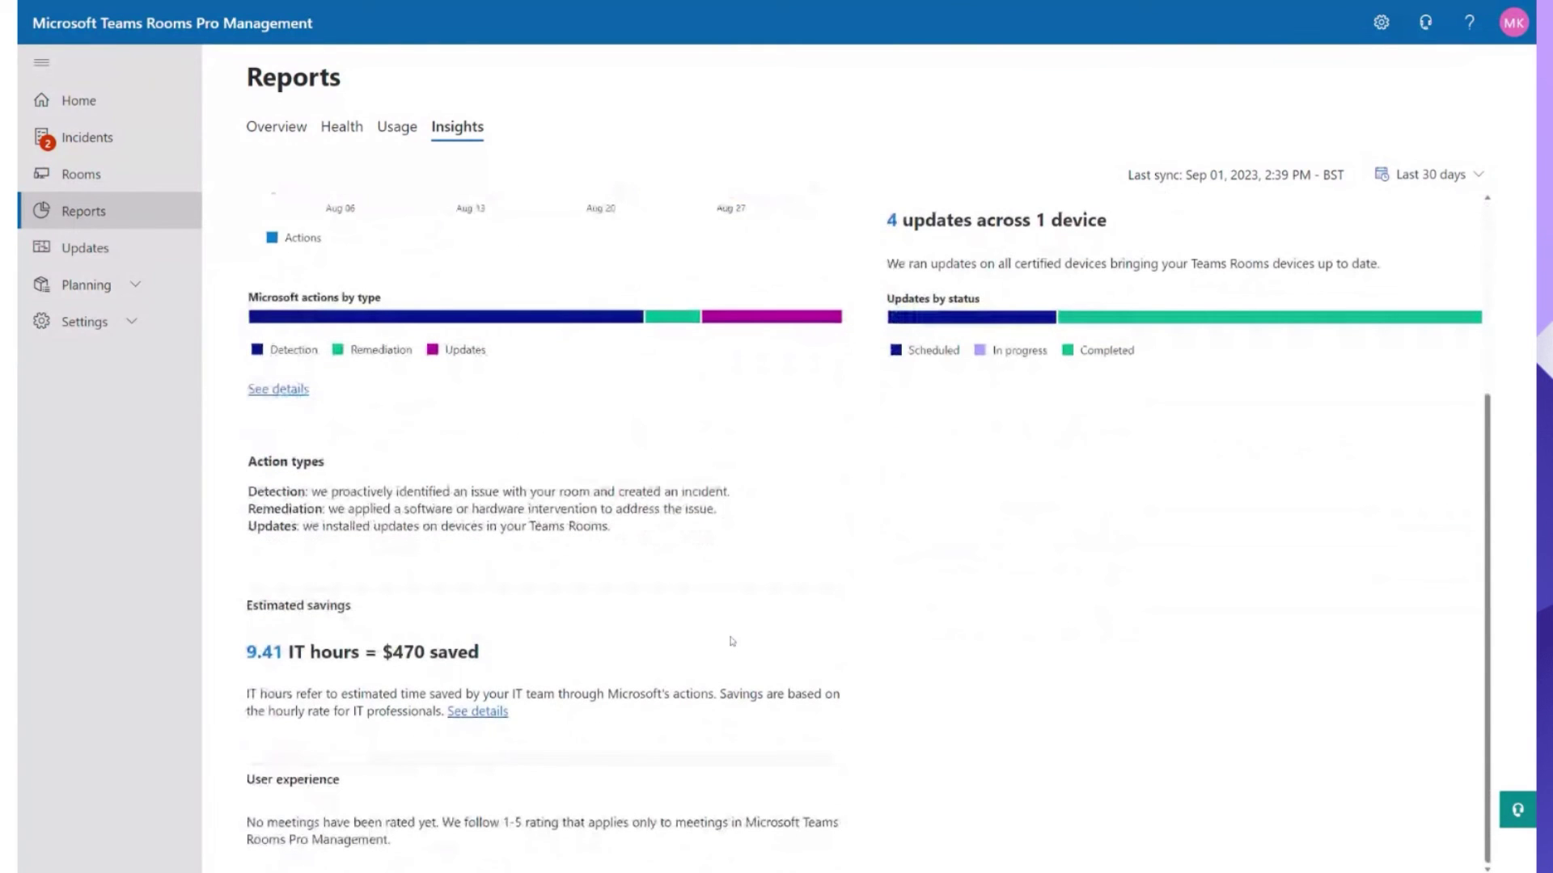
{"action": "scroll", "coordinate": [732, 641], "scroll_direction": "up", "scroll_amount": 3}
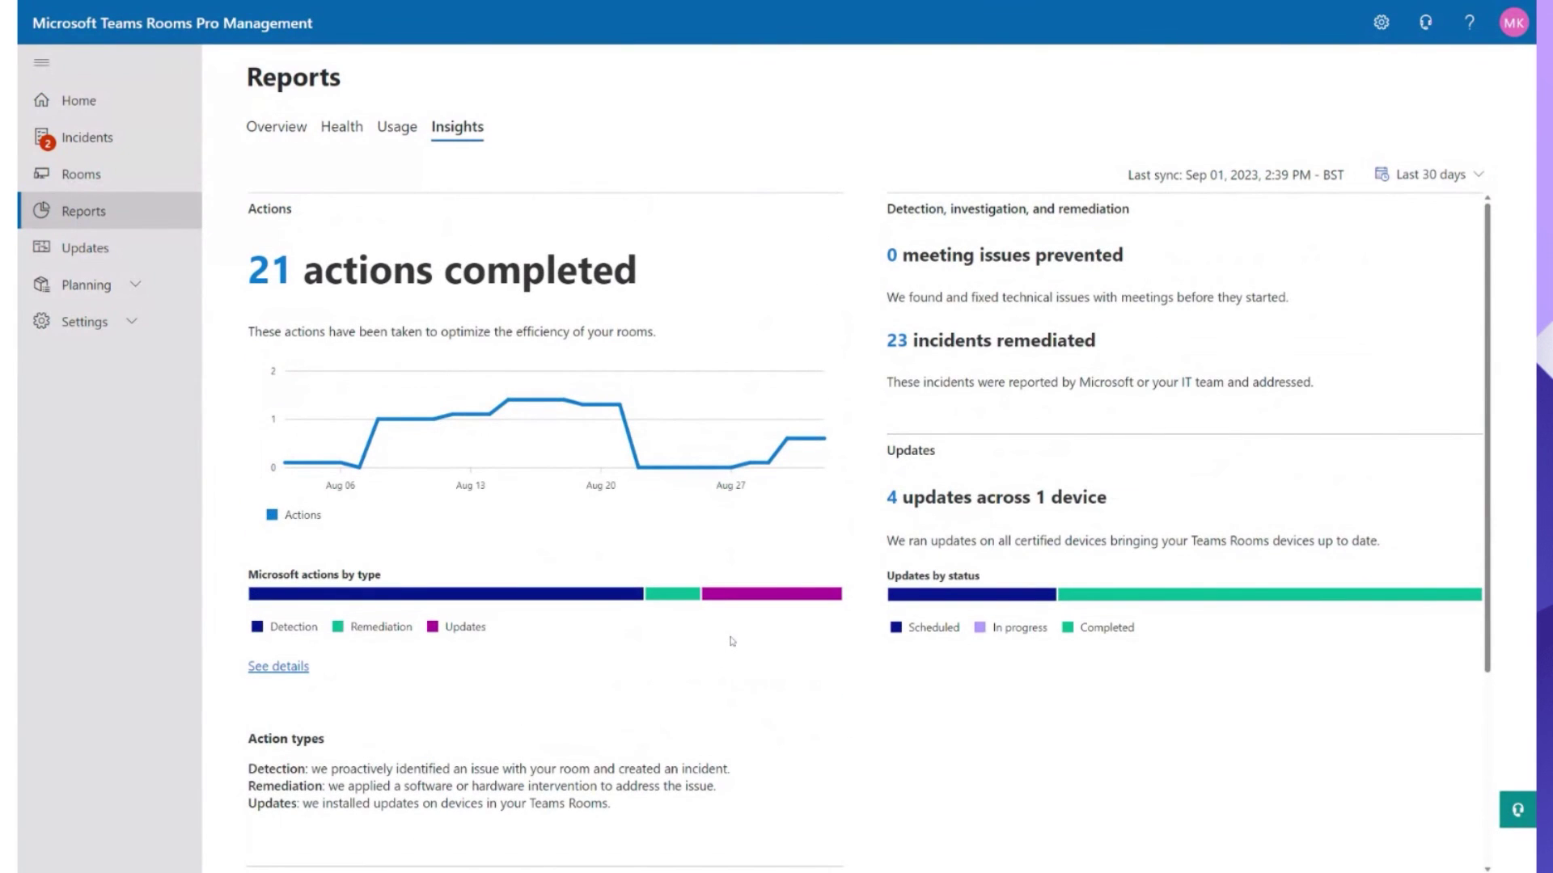